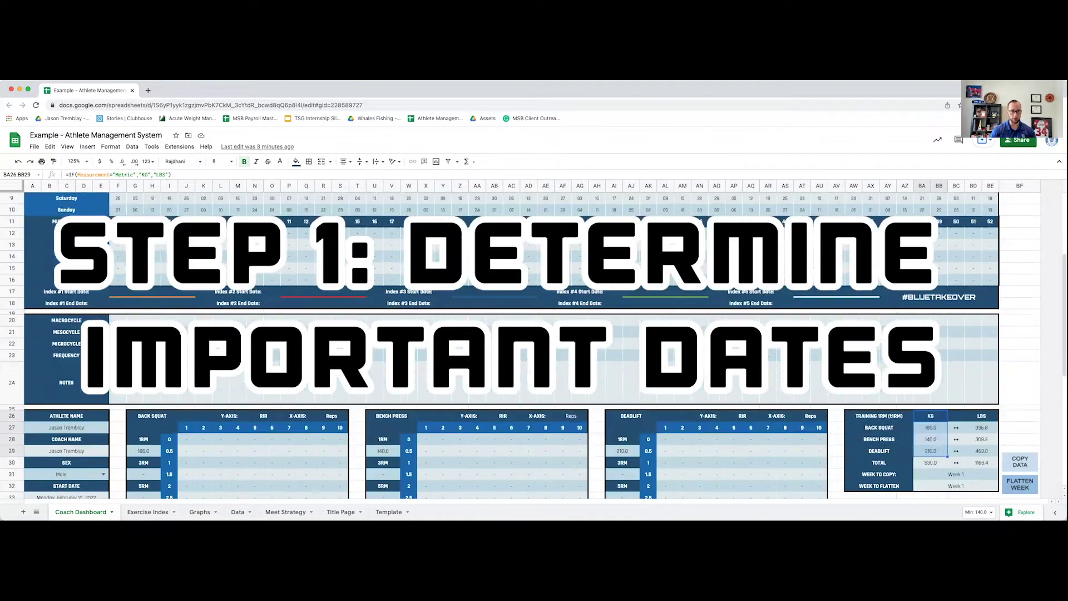
scroll(533, 345, "up", 3)
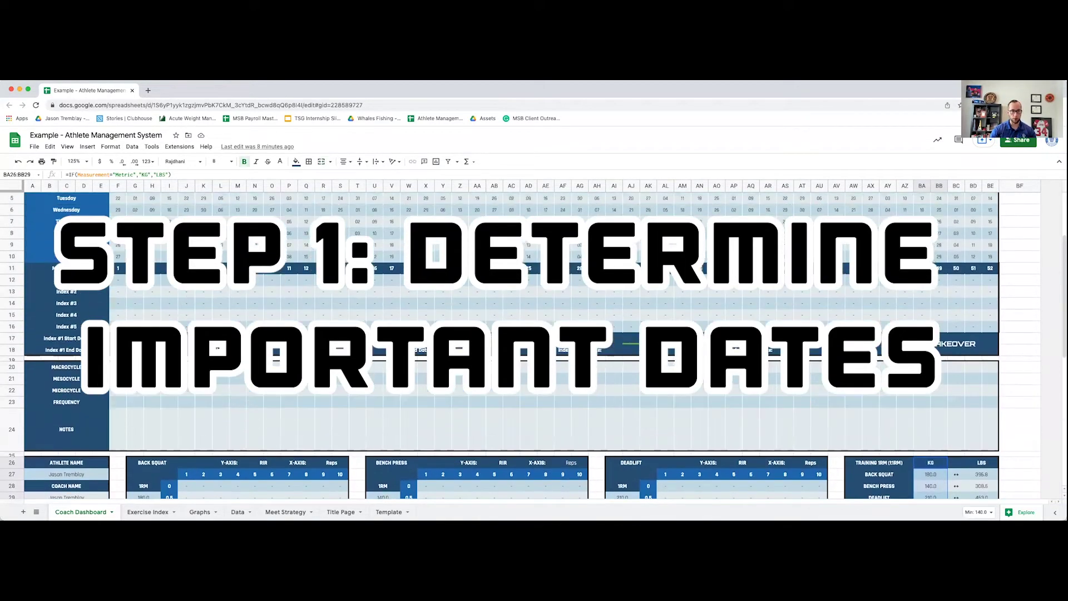
left_click(118, 221)
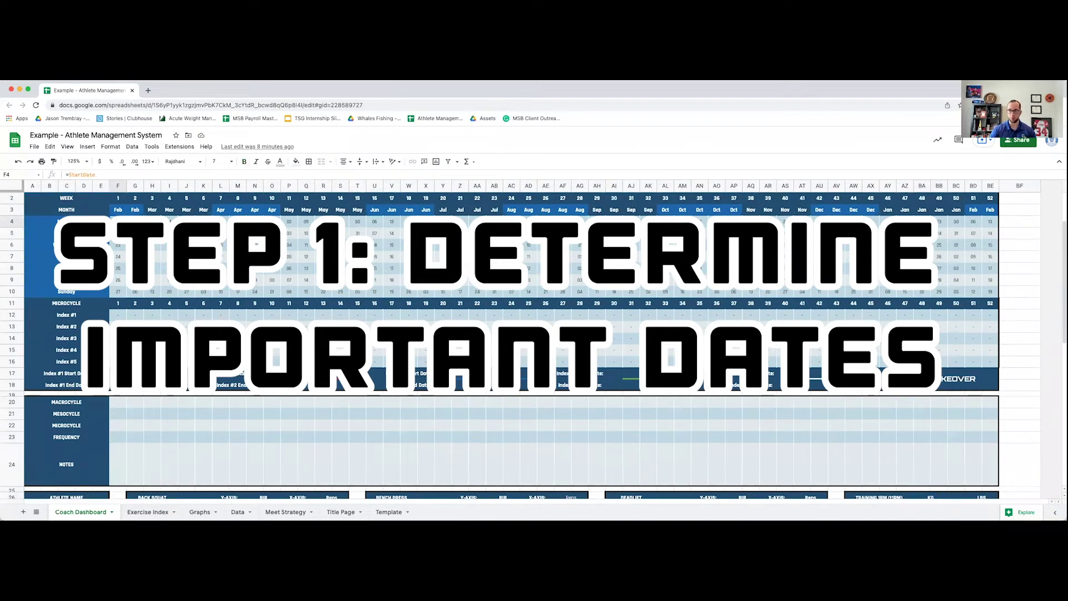
left_click(170, 388)
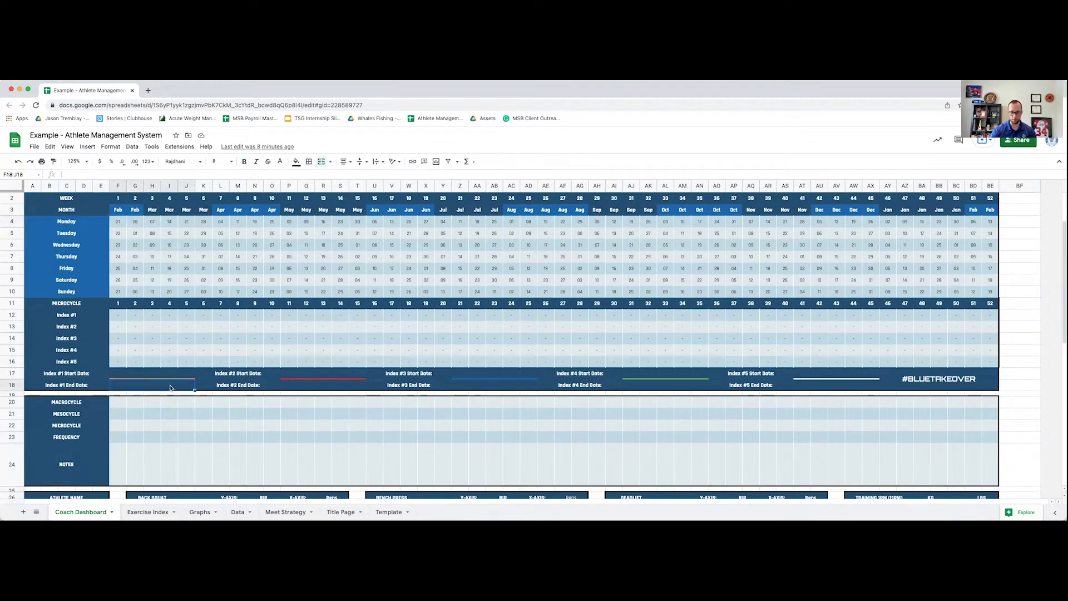
type("=")
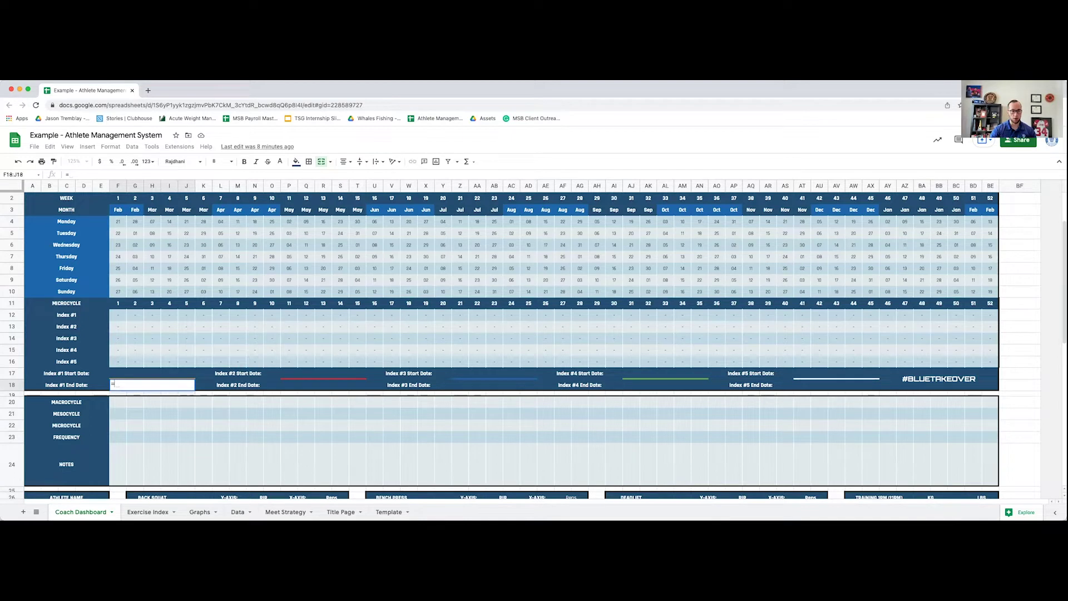
key("BackSpace")
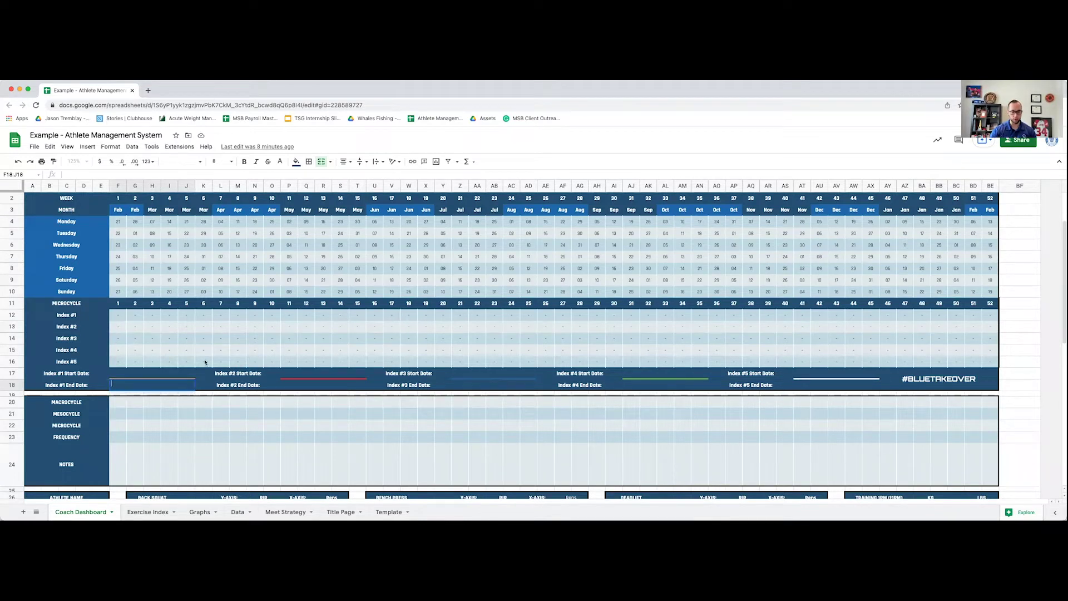
key("Return")
left_click(187, 361)
left_click(162, 383)
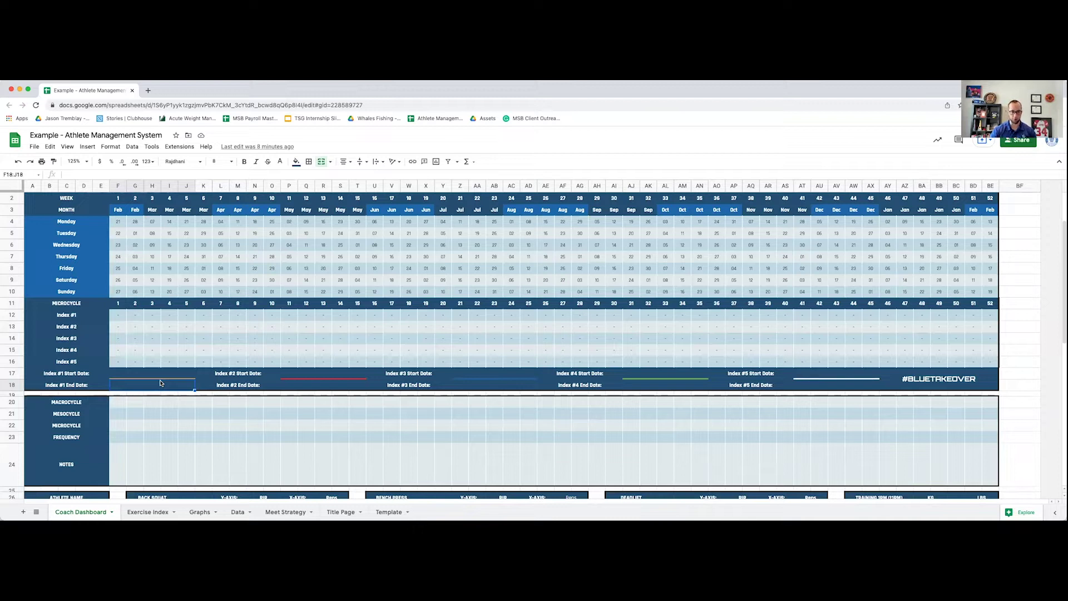
left_click(114, 376)
left_click(85, 377)
left_click_drag(85, 380, 86, 385)
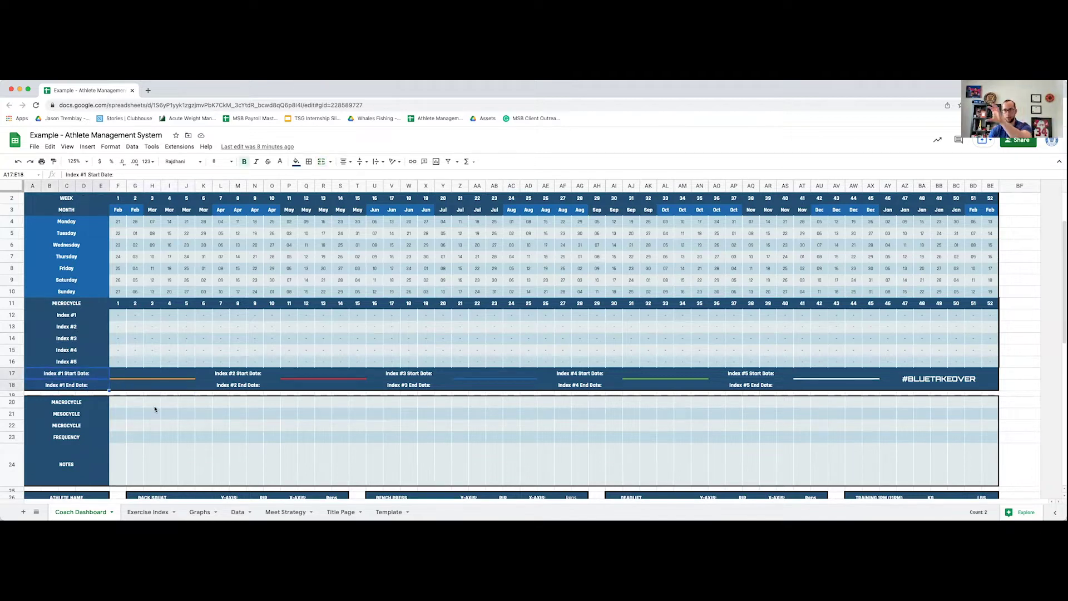
left_click(184, 425)
Step: Link the Index #1 End Date to calendar cell V8, Friday, June 17, 2022
left_click(118, 385)
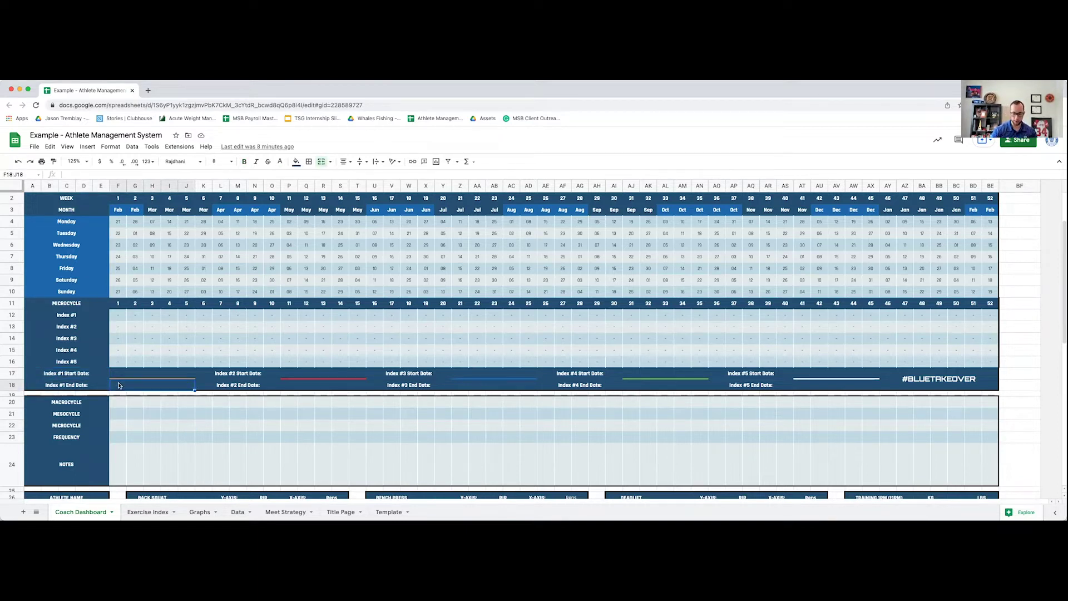
type("=")
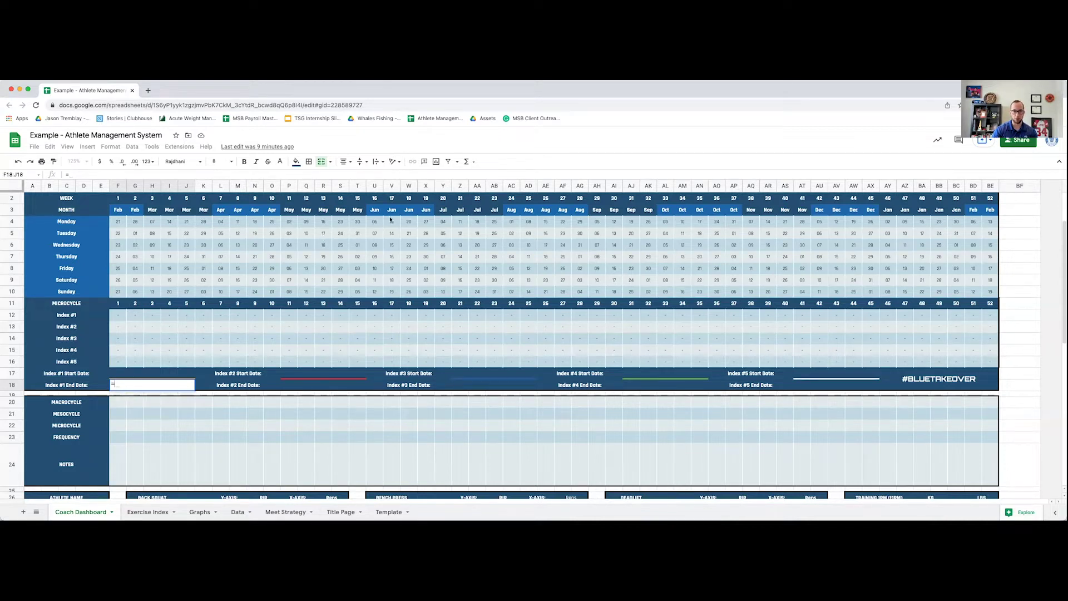
left_click(392, 269)
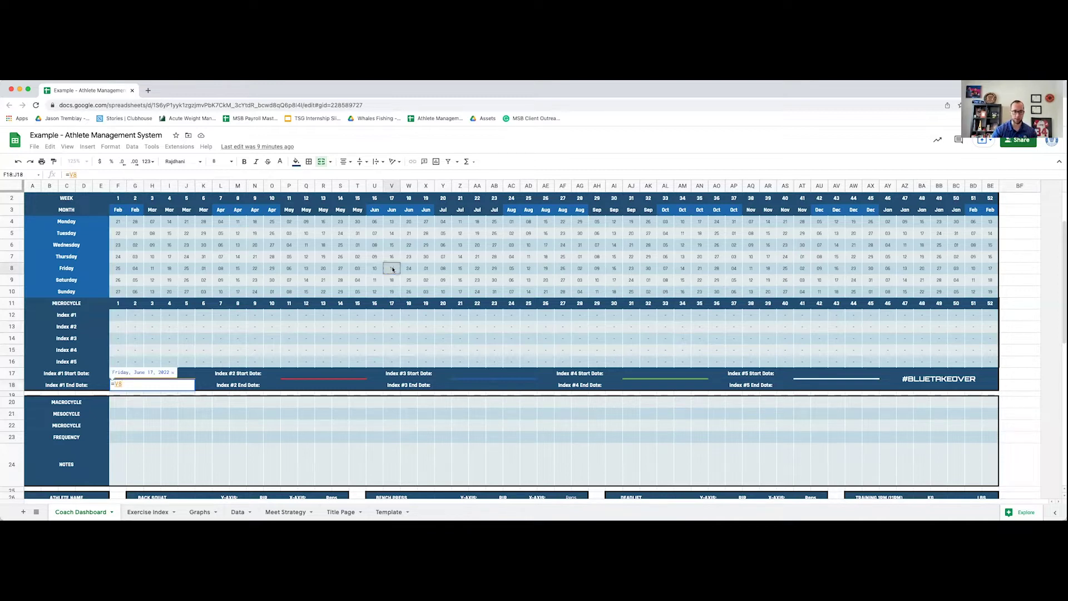
key("Return")
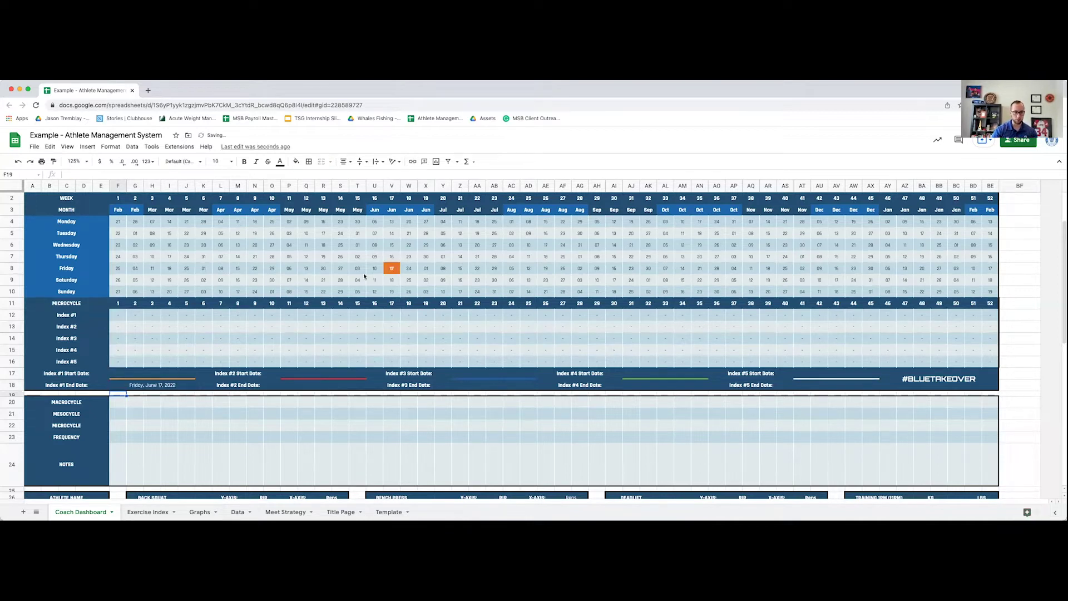
left_click(158, 375)
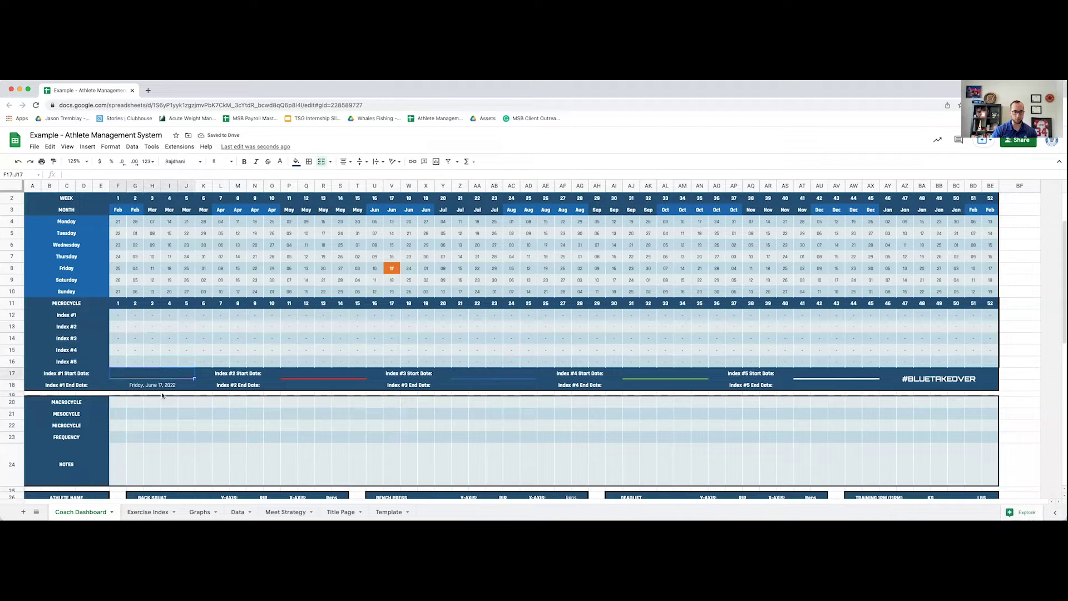
left_click(158, 389)
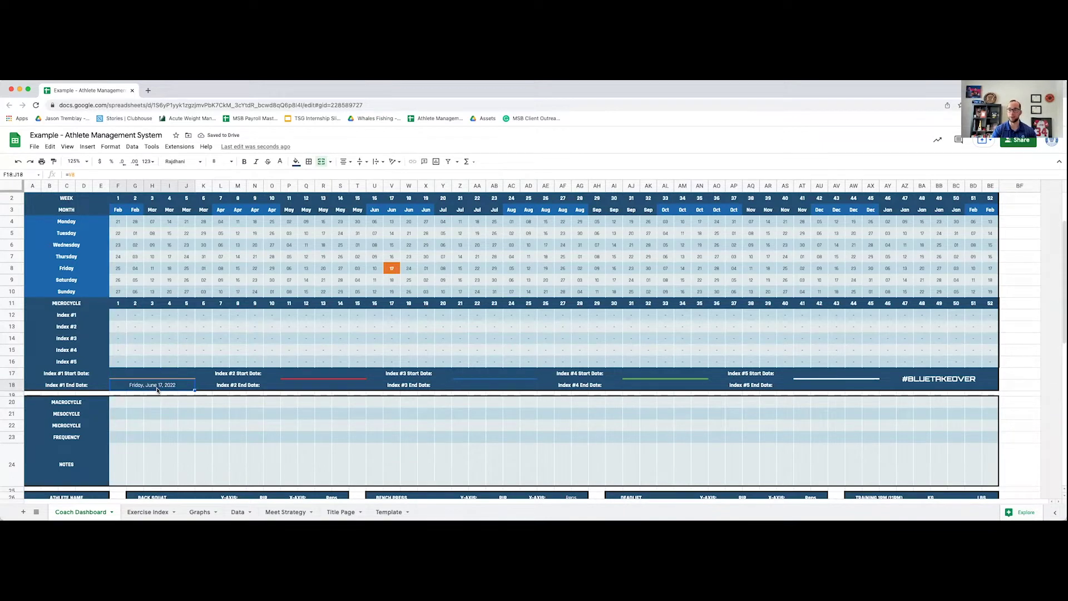
Step: Link the Index #1 Start Date to calendar cell F4, Monday, February 21, 2022
left_click(150, 374)
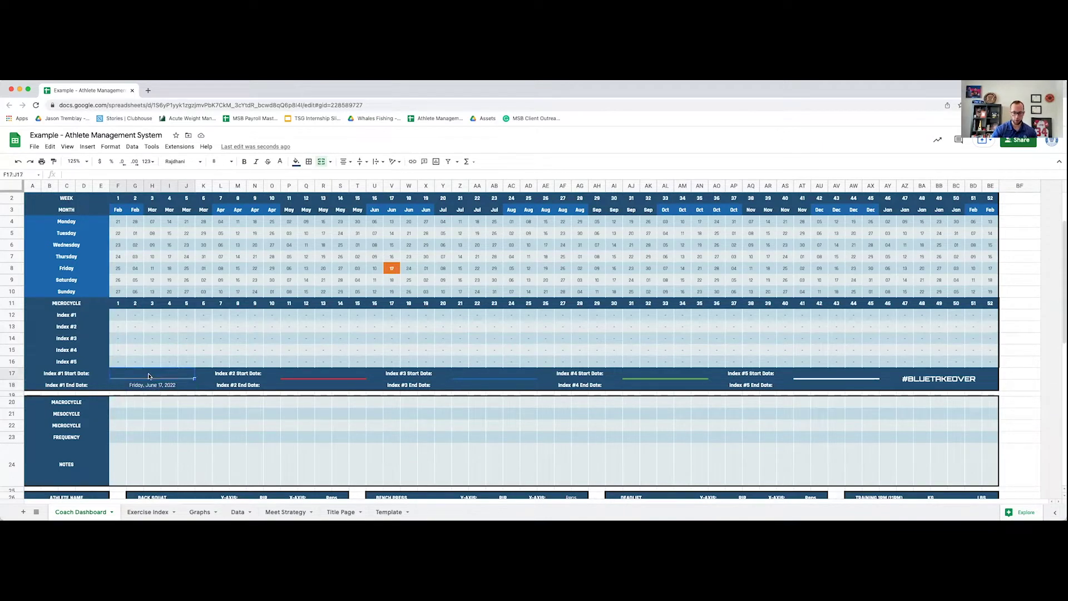
type("=")
left_click(118, 222)
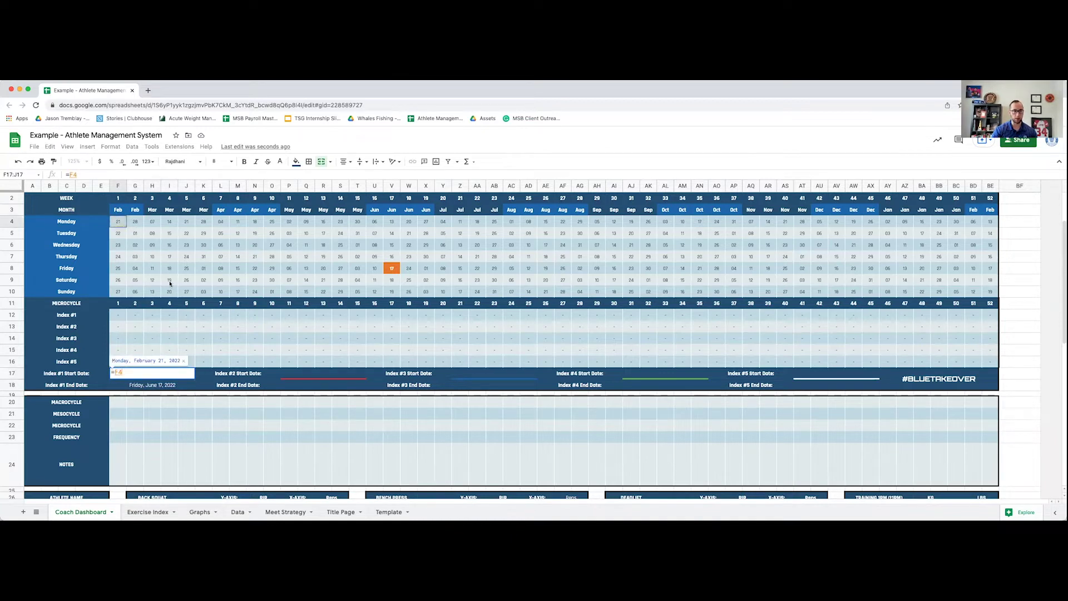
key("Return")
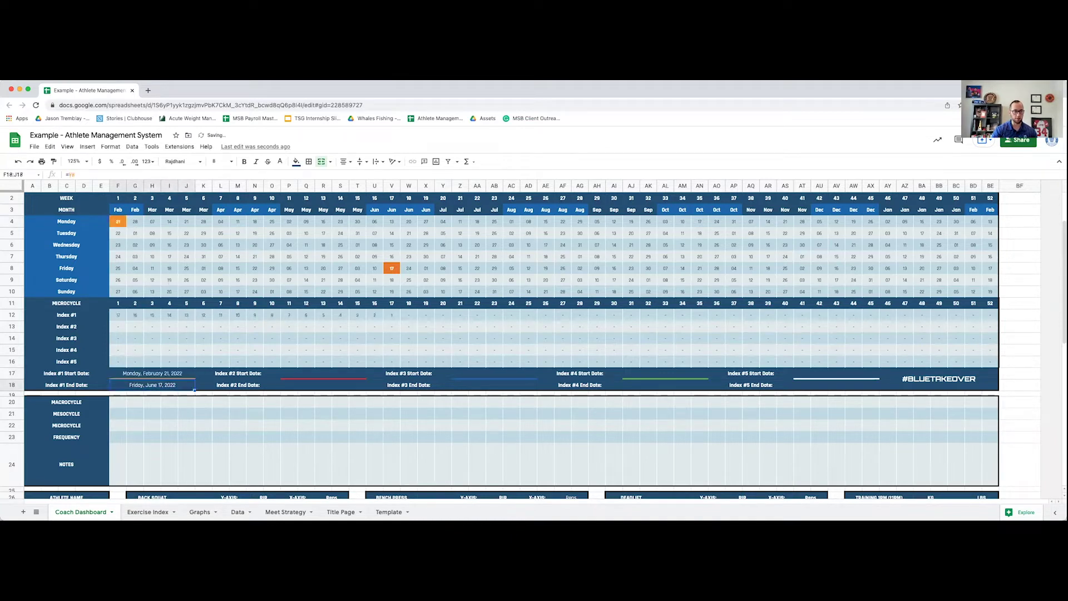
Step: Examine the Index #1 weekly countdown row across the microcycles and the column for week 14
left_click(160, 399)
left_click(120, 319)
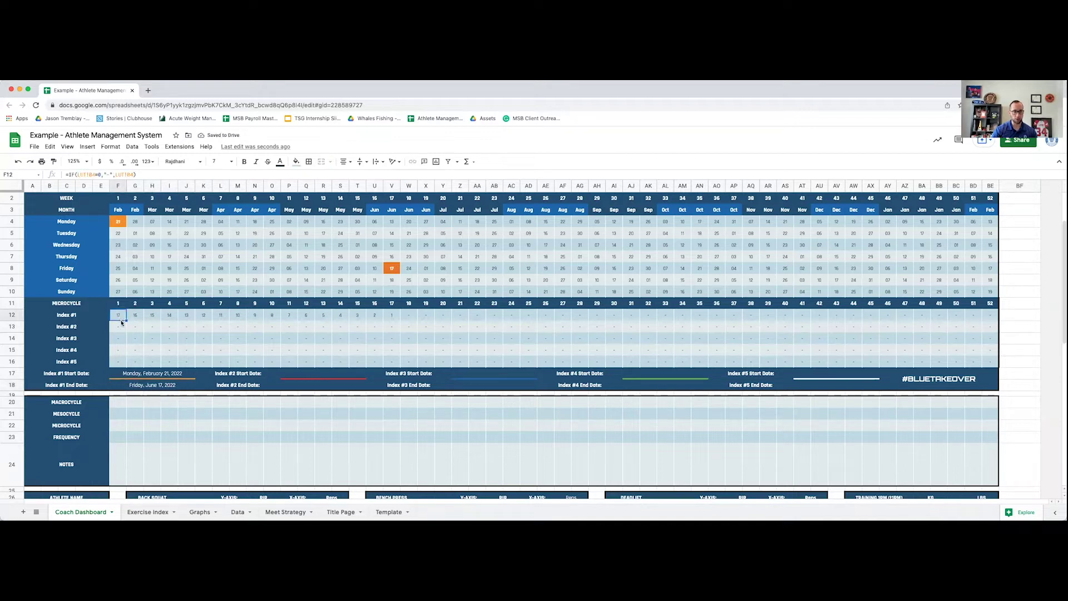
right_click(119, 186)
left_click(102, 206)
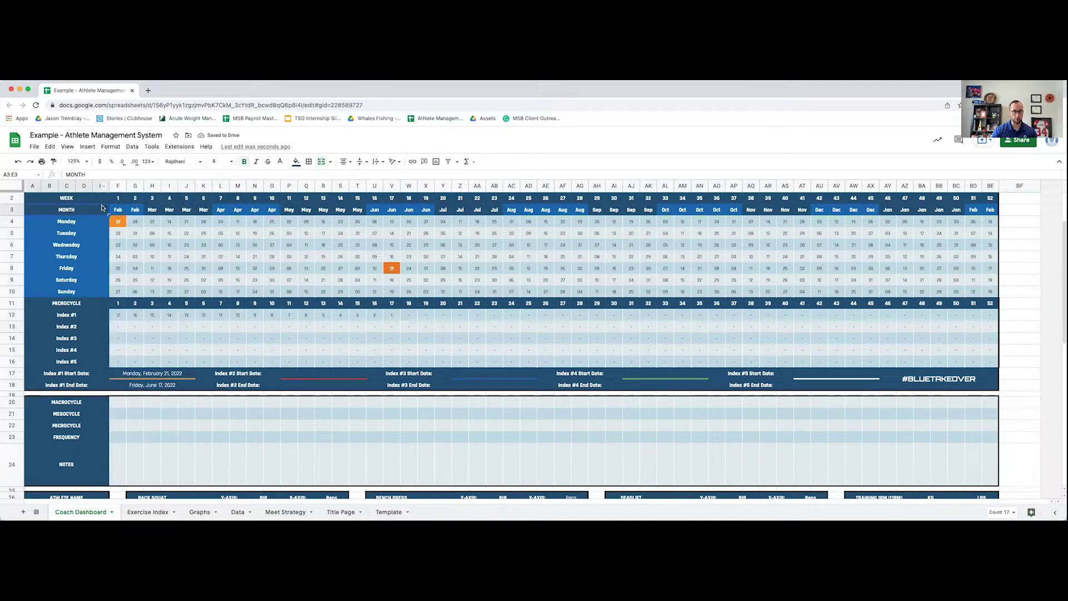
left_click(125, 319)
left_click(140, 320)
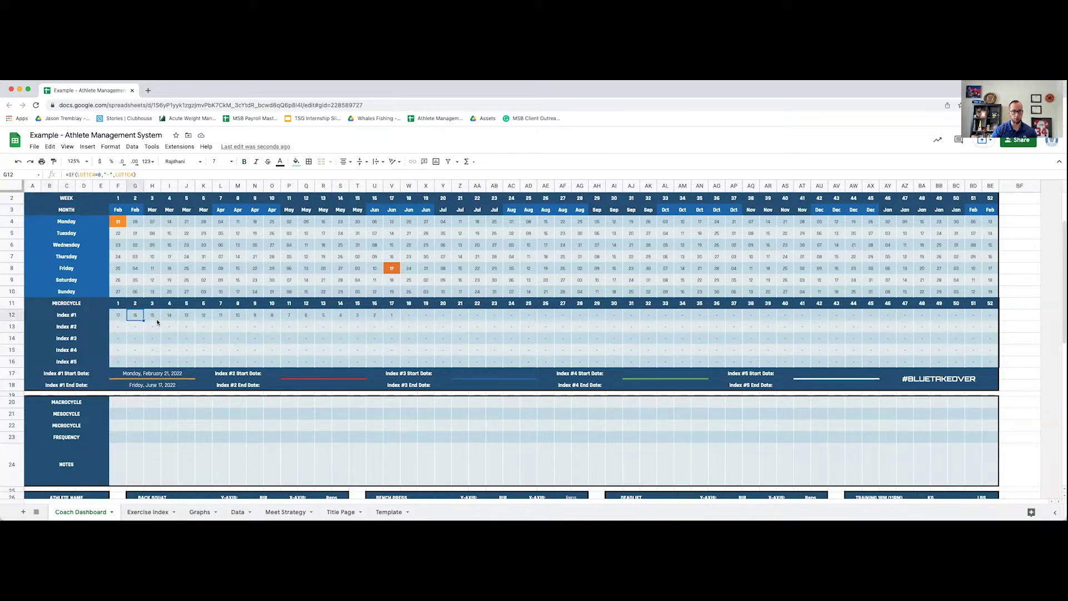
left_click(210, 318)
left_click(277, 321)
left_click(343, 315)
right_click(337, 185)
left_click(336, 185)
scroll(392, 370, "down", 2)
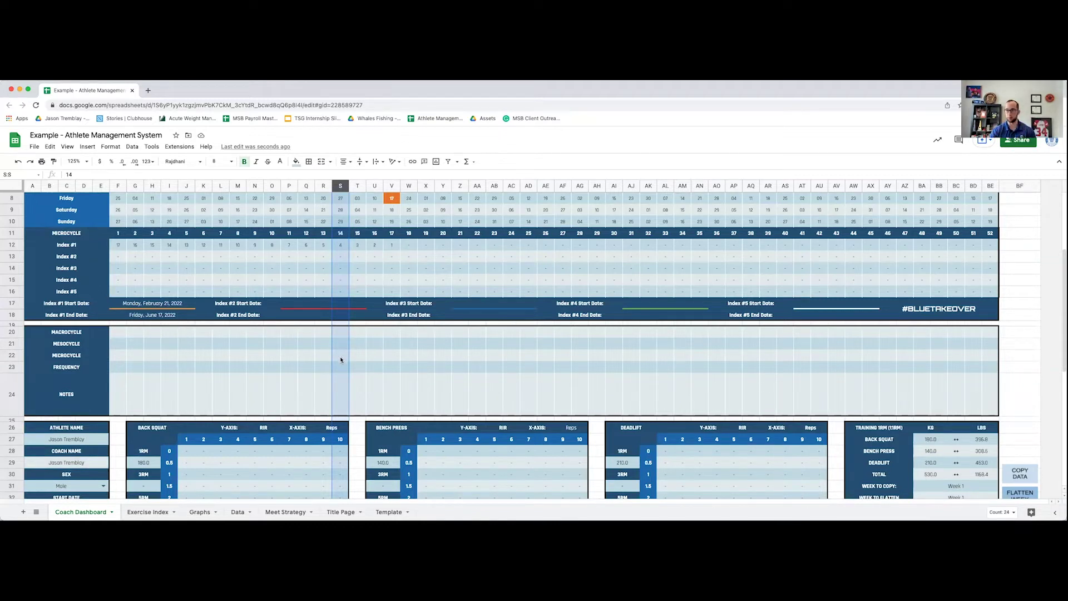
scroll(341, 360, "up", 1)
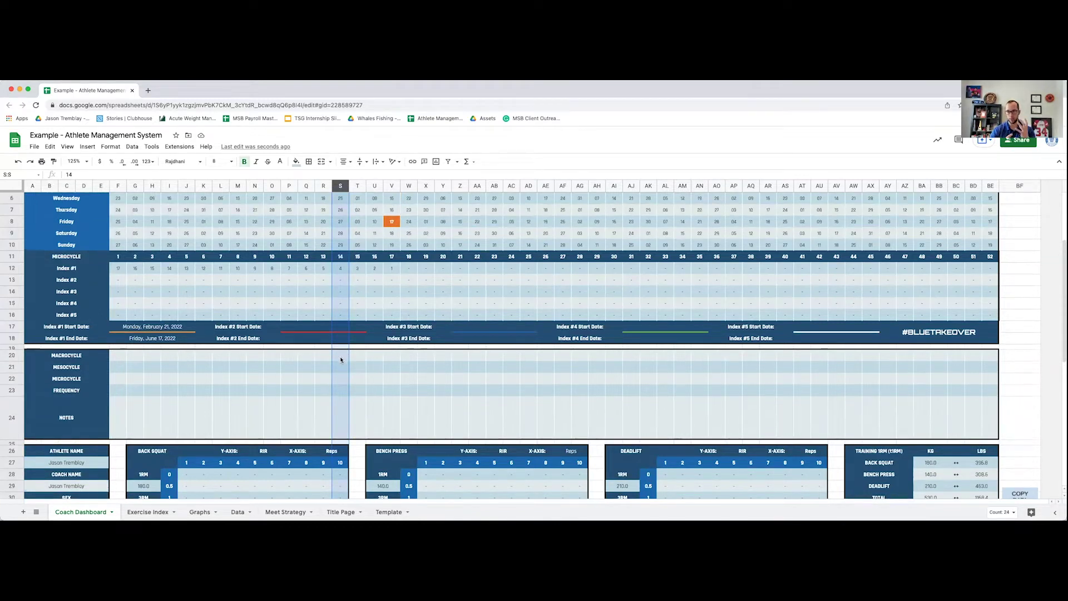
scroll(290, 284, "up", 3)
left_click(320, 421)
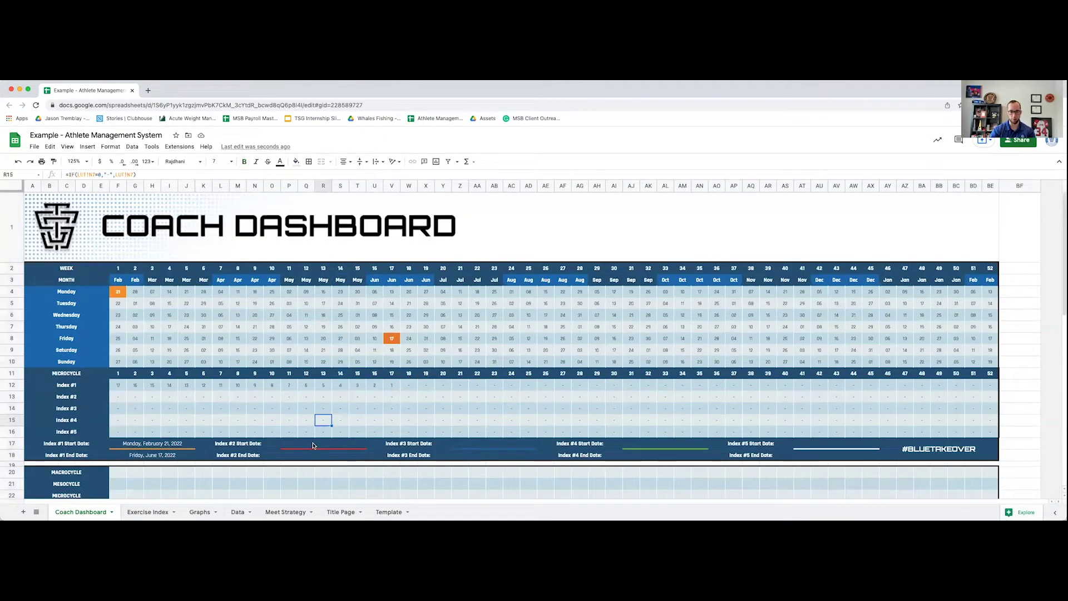
Step: Link the Index #2 Start Date to calendar cell Z4 (July 11, 2022) and its End Date to AI9 (September 17, 2022)
left_click(313, 445)
scroll(313, 445, "down", 2)
type("=")
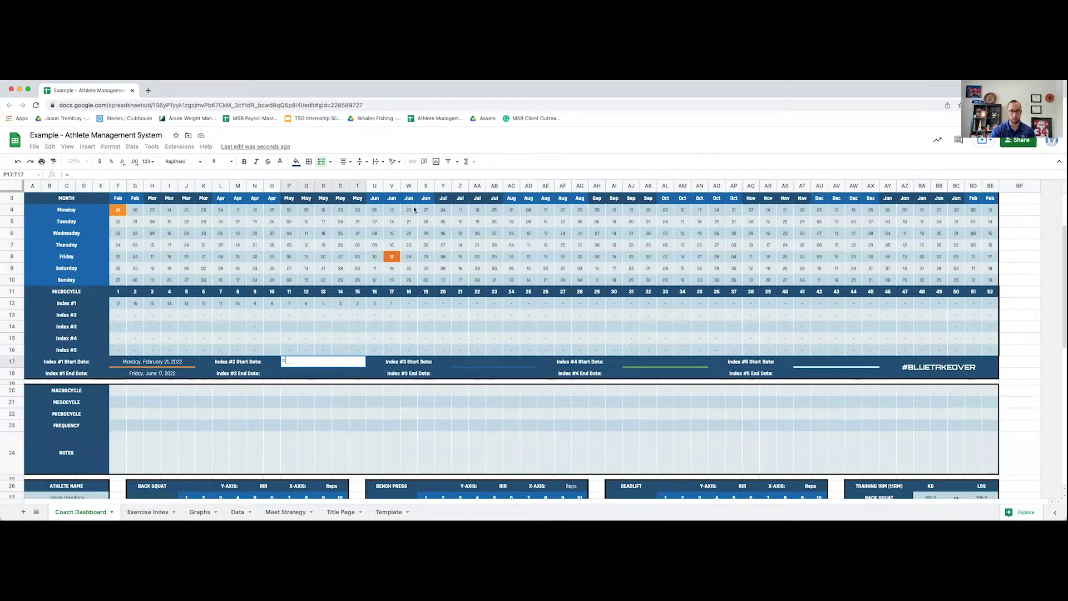
left_click(457, 211)
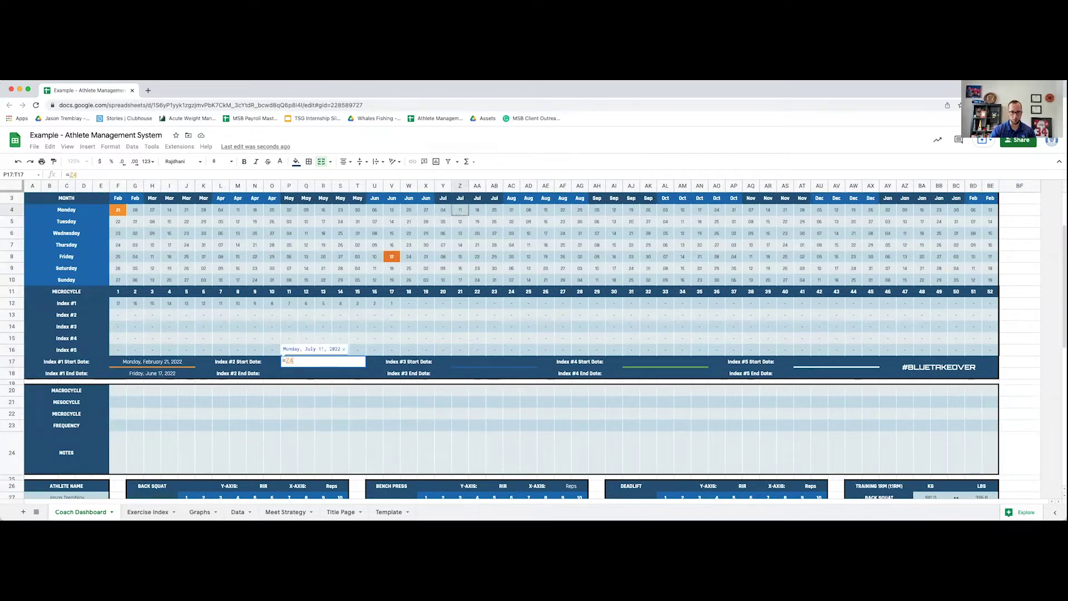
key("Return")
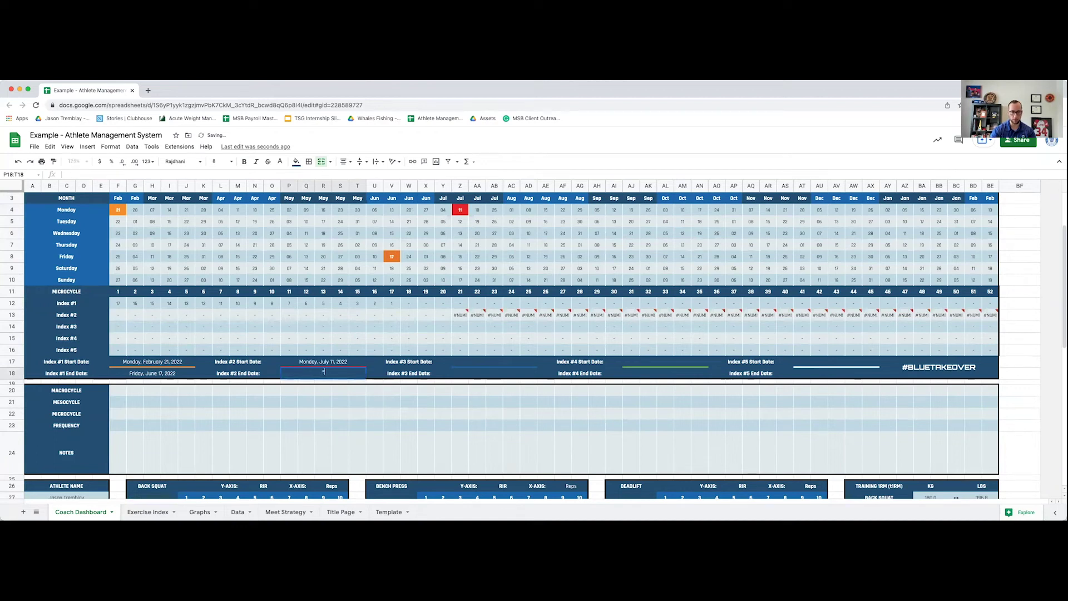
type("=")
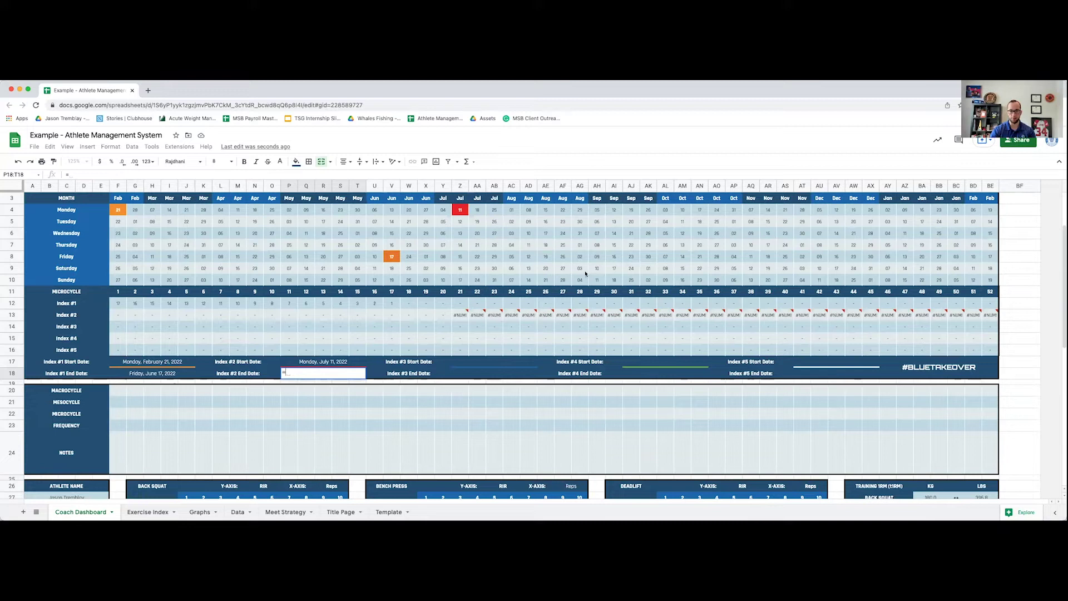
left_click(615, 269)
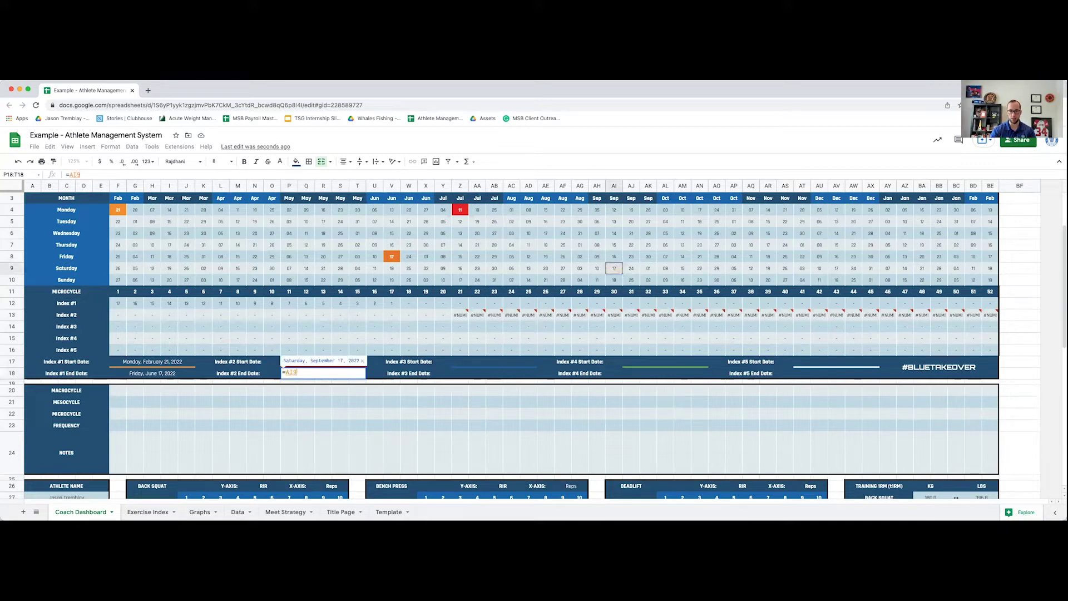
key("Return")
Step: Link the Index #3 Start Date to calendar cell AL4 (October 3, 2022) and its End Date to AT9 (December 3, 2022)
left_click(490, 363)
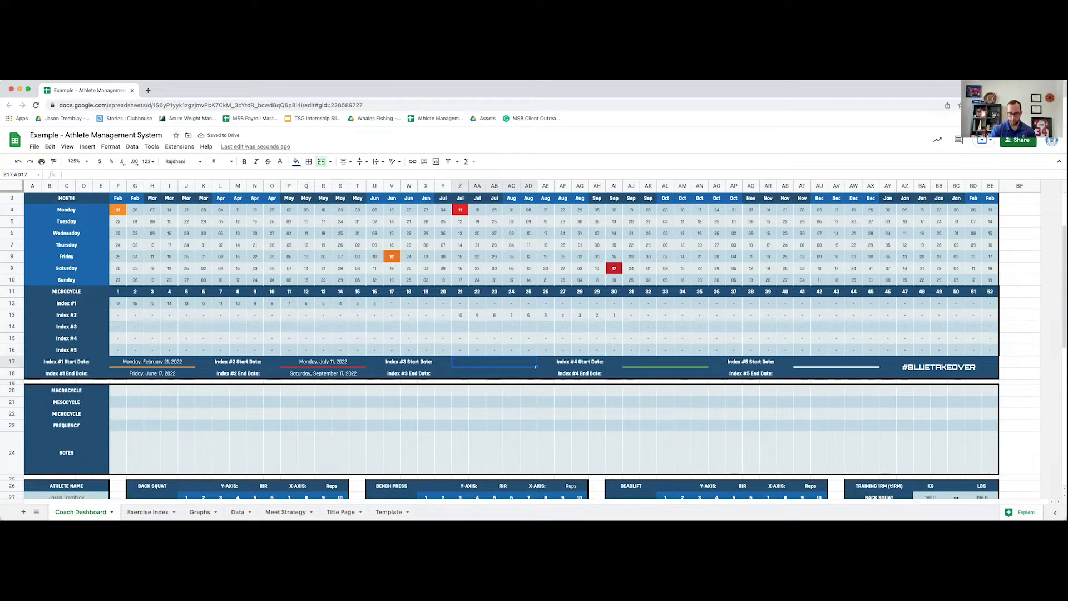
type("=")
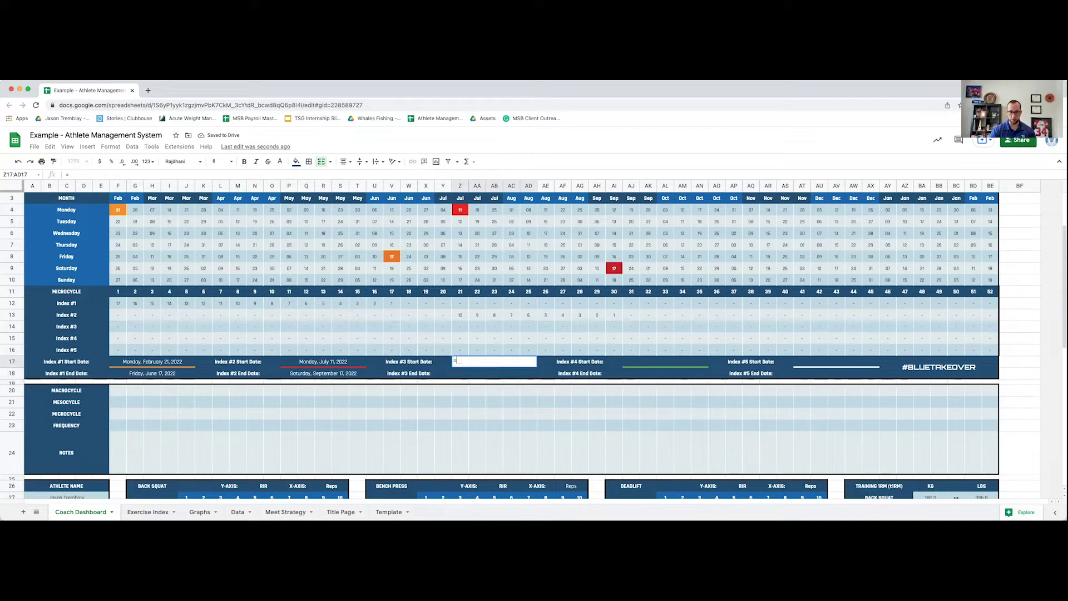
left_click(663, 211)
key("Return")
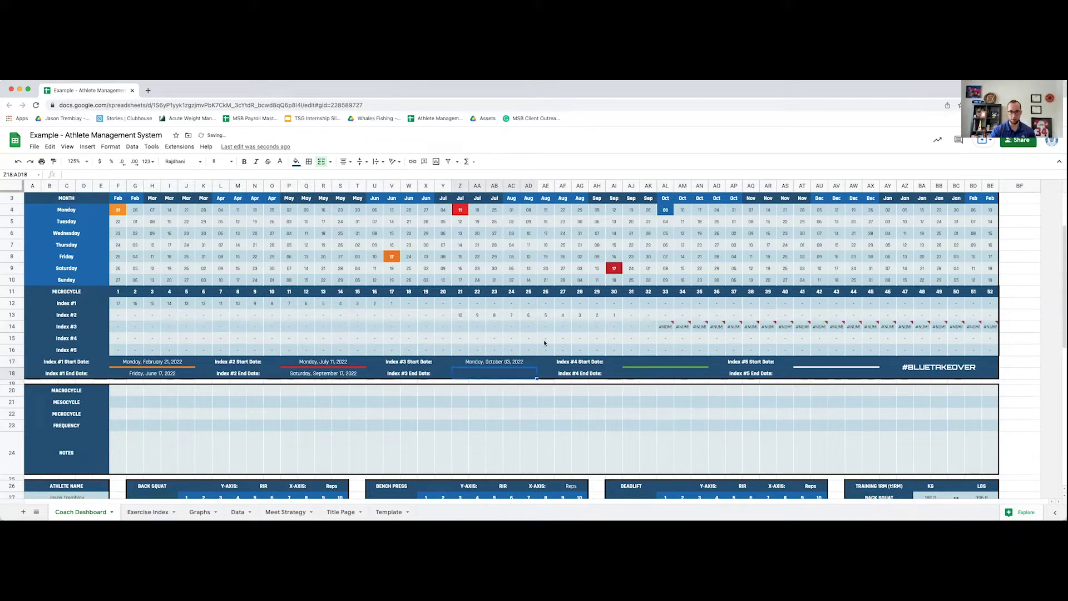
type("=")
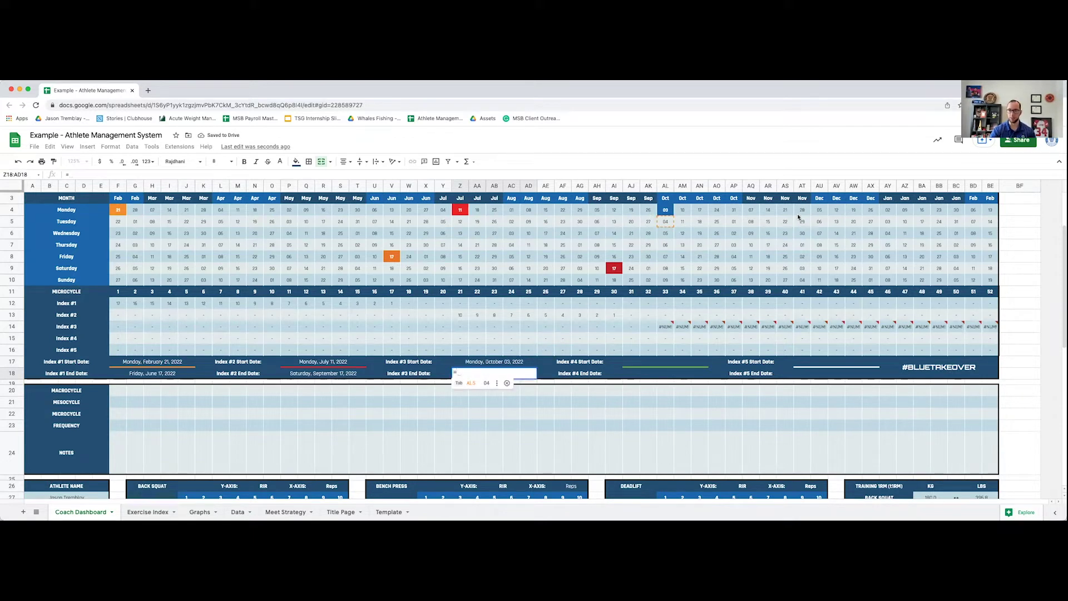
left_click(802, 269)
key("Return")
left_click(782, 338)
left_click(550, 350)
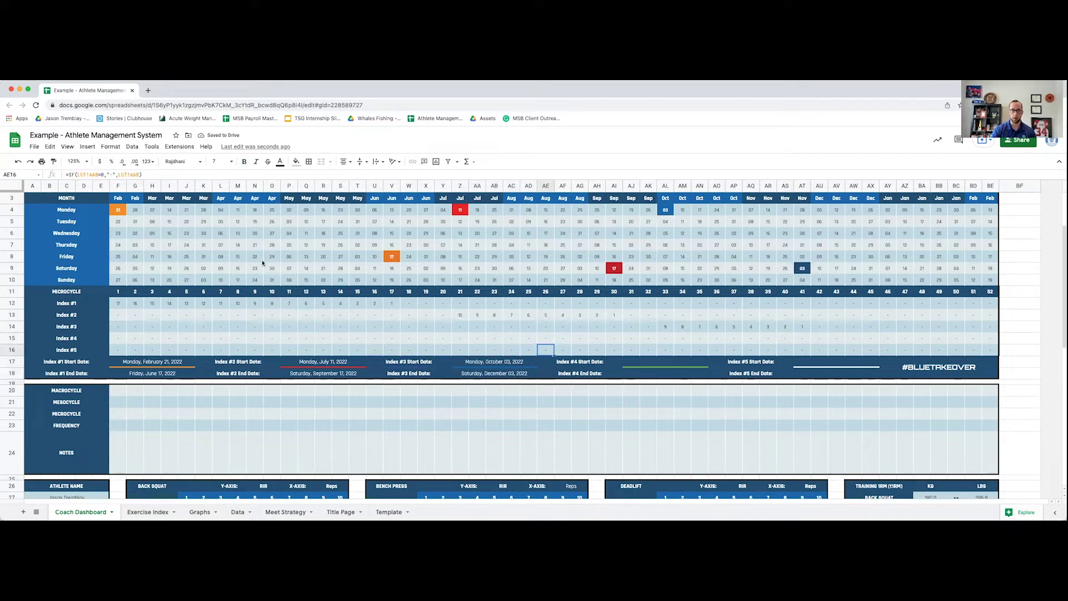
Step: Review the calendar spans of the three index periods and the Index #3 weekly countdown
left_click_drag(126, 212, 387, 261)
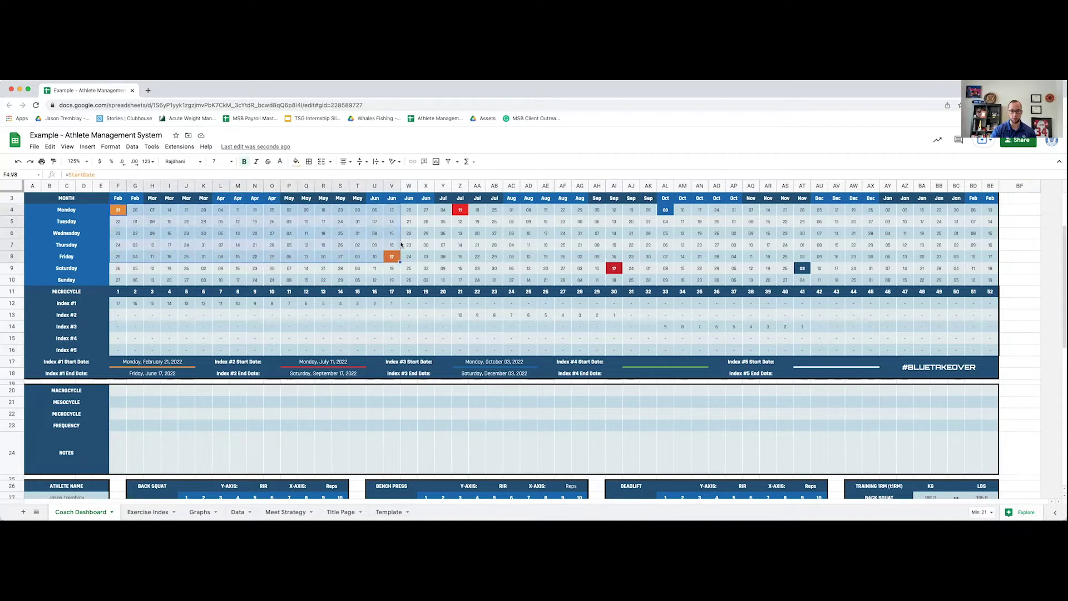
left_click_drag(459, 207, 615, 278)
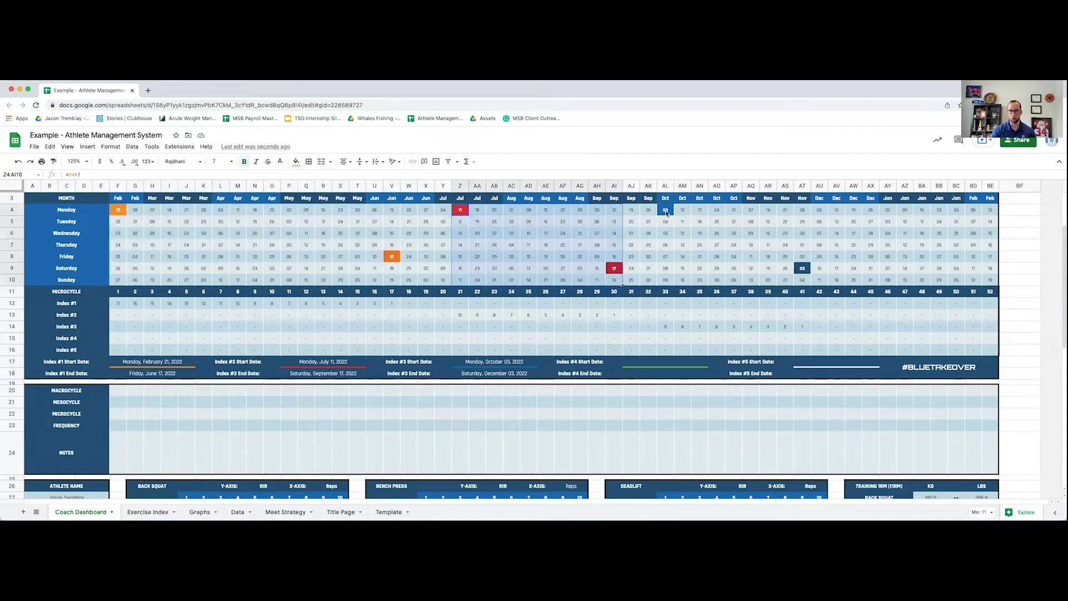
left_click_drag(665, 211, 750, 257)
left_click_drag(664, 326, 796, 326)
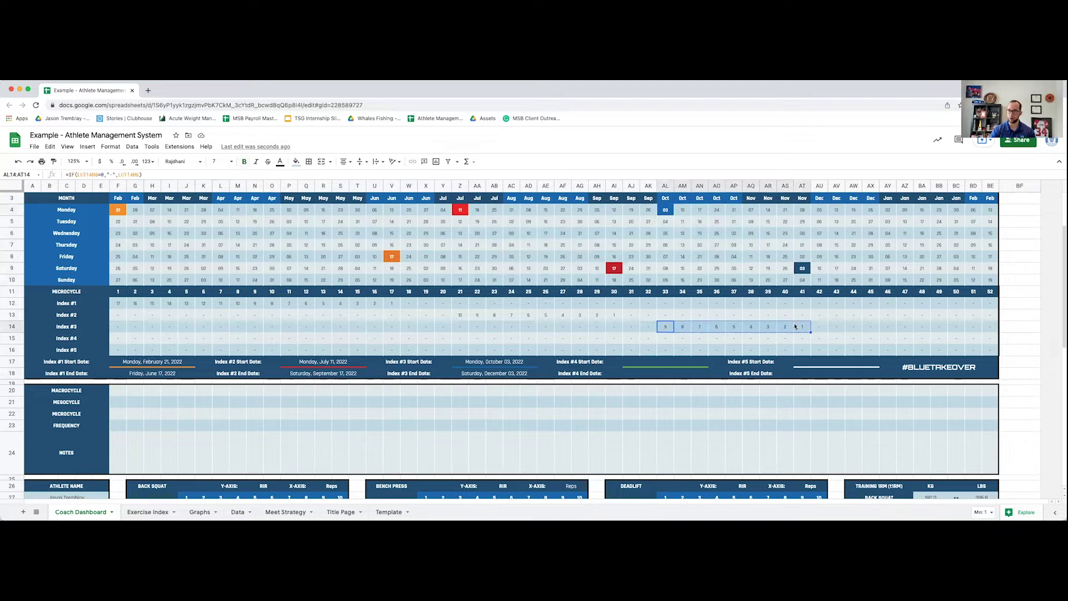
scroll(796, 327, "down", 3)
left_click(414, 296)
scroll(415, 296, "up", 4)
scroll(370, 333, "down", 3)
scroll(370, 332, "up", 3)
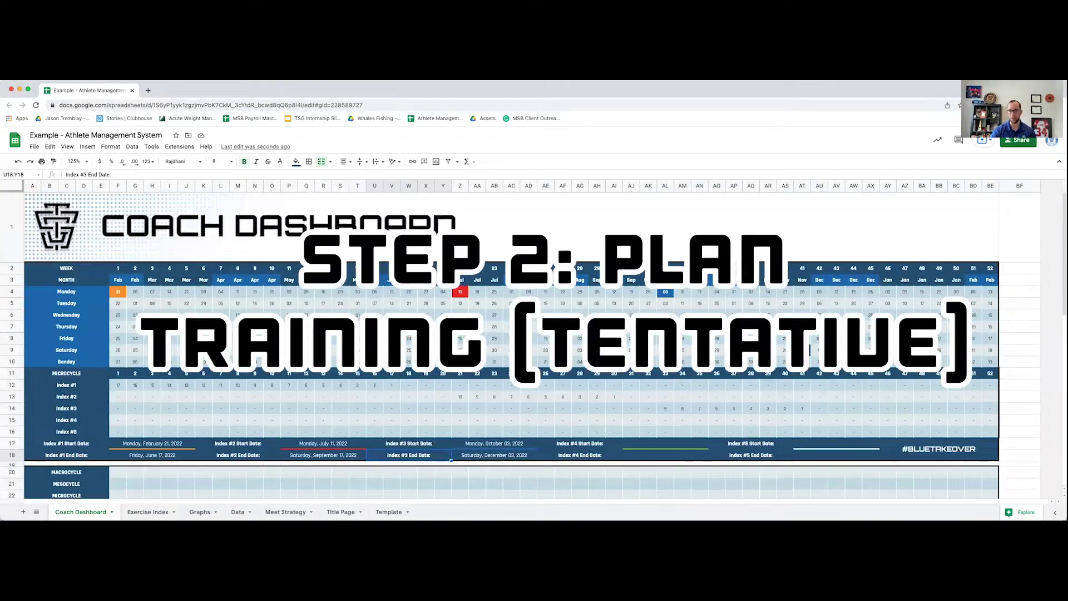
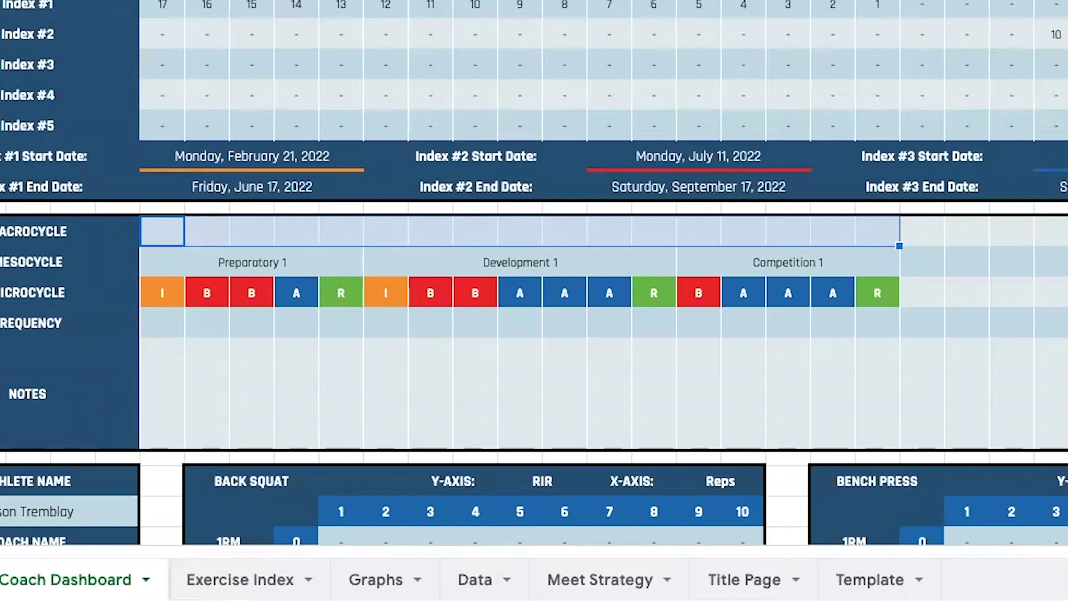
Step: Merge the macrocycle cells of weeks 1 to 17 and label the block "Macrocycle 1 (IPF World Championship Preparation)"
type("Macro")
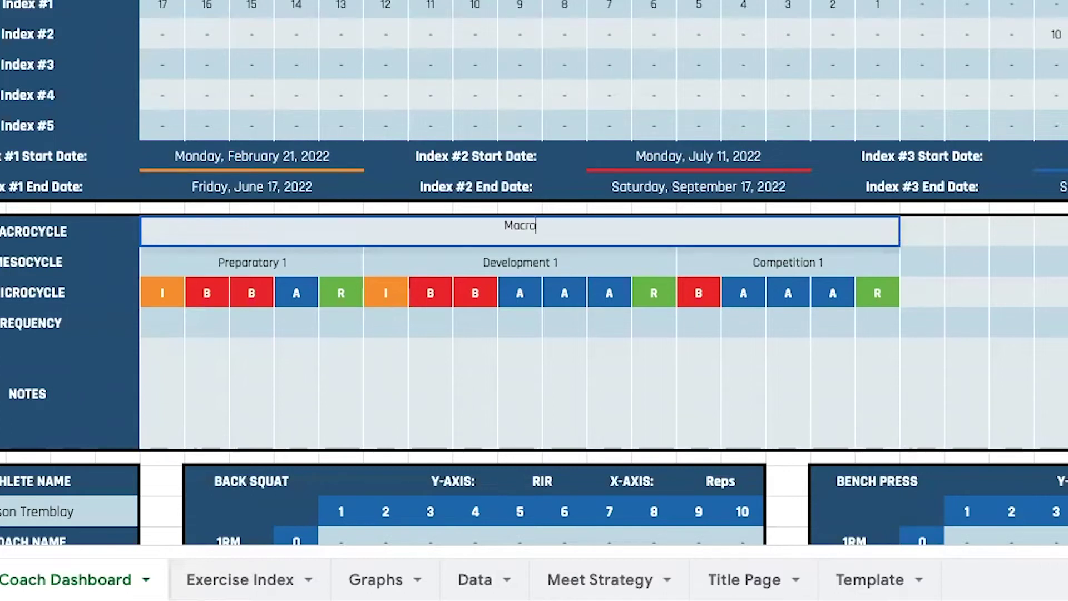
type("cycle 1 (IPF Wor")
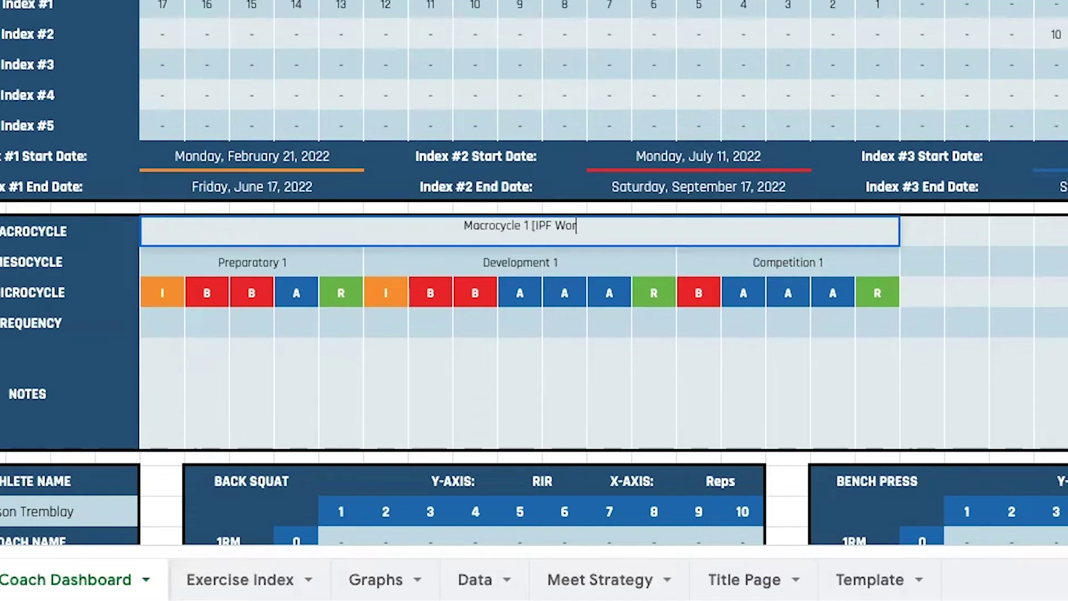
type("ld Championship Preparatp")
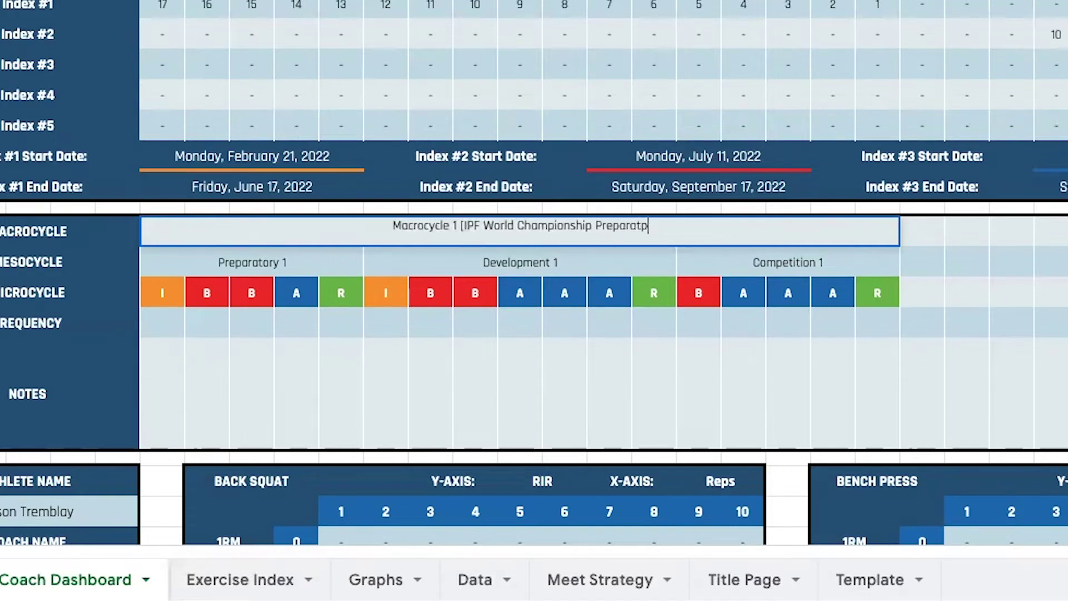
key("BackSpace")
type("ion)")
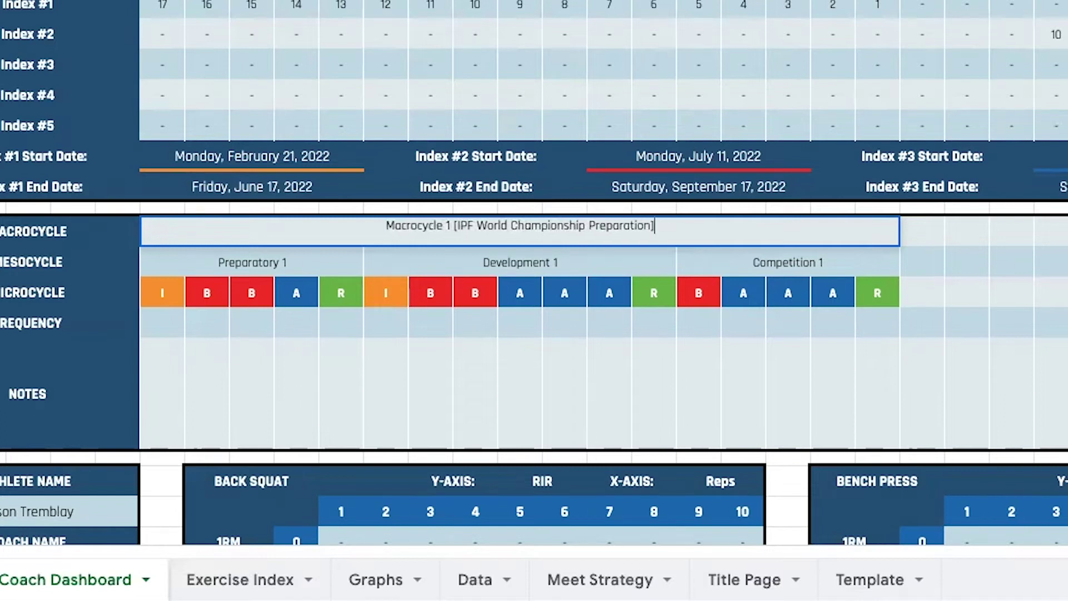
key("Tab")
key("Left")
key("Right")
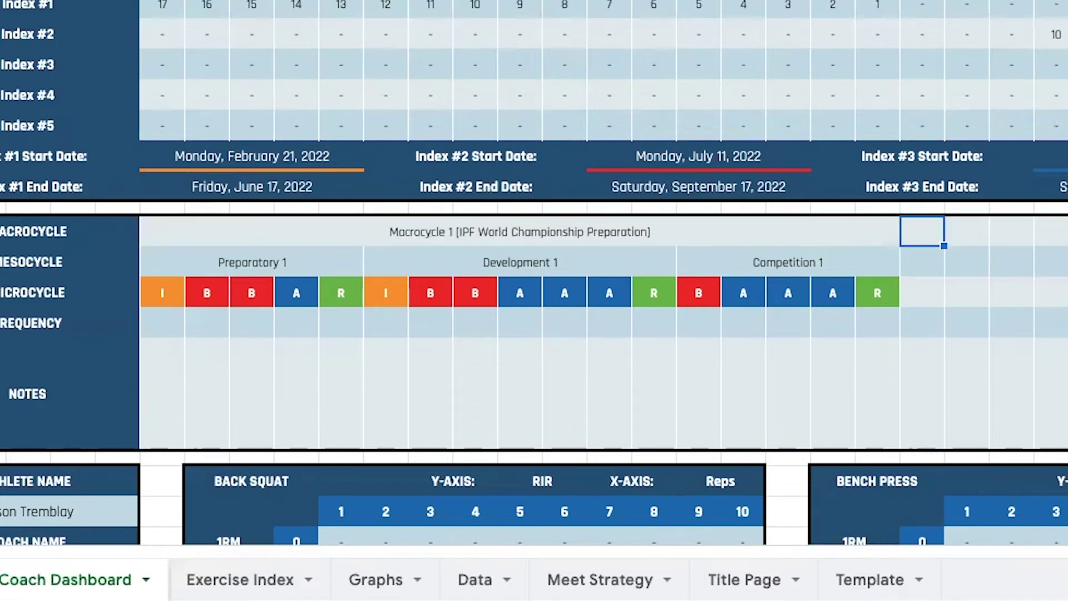
Step: Merge the mesocycle cells of weeks 18 to 20 and label the block "Transition 1"
left_click(952, 282)
left_click(926, 292)
scroll(926, 295, "up", 1)
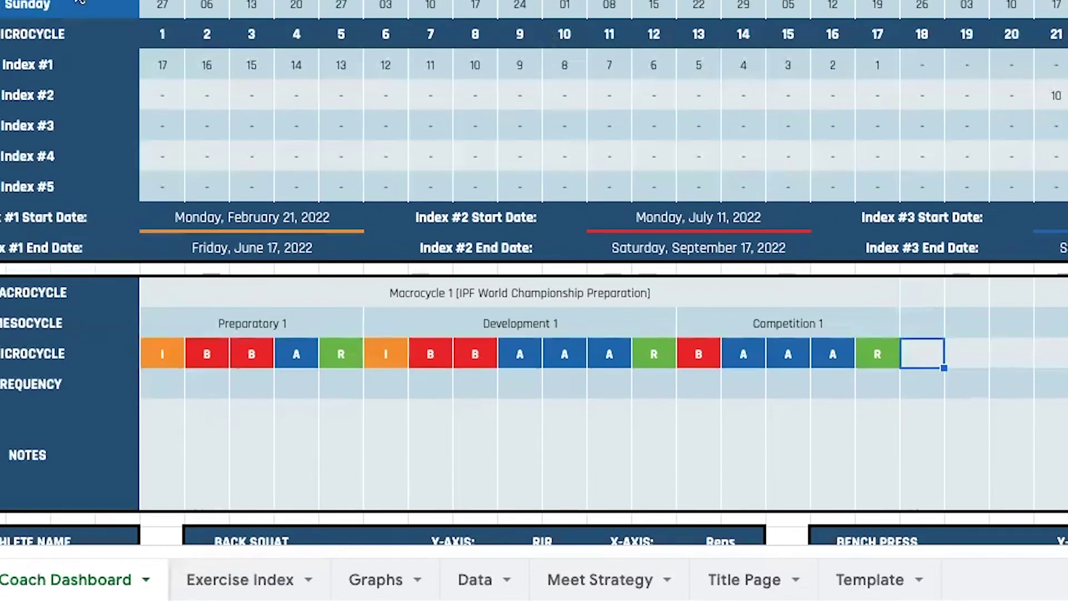
left_click_drag(158, 65, 863, 112)
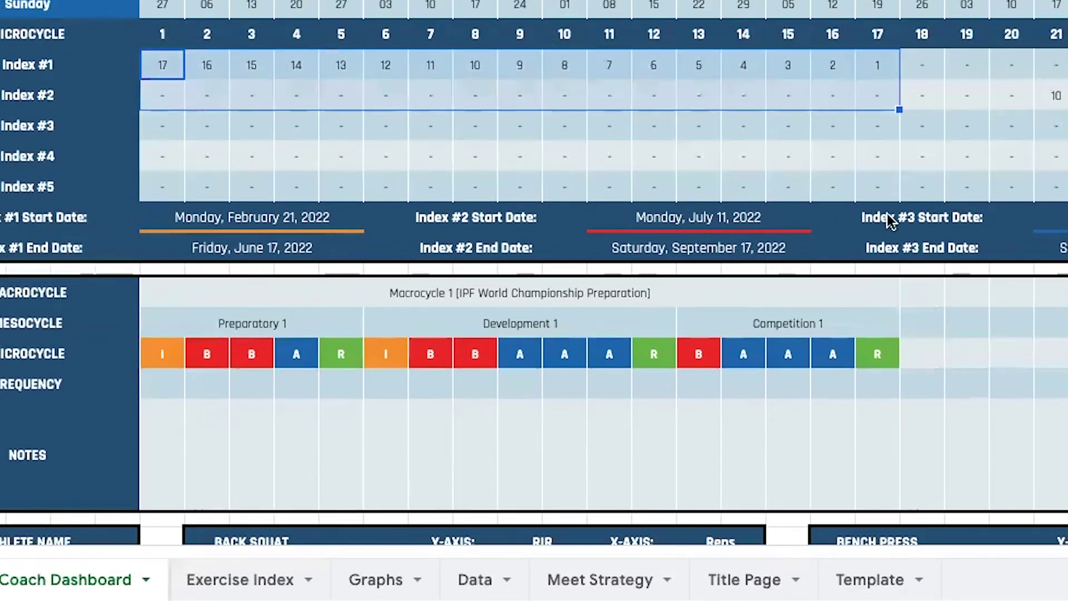
left_click(941, 330)
left_click(973, 354)
left_click(966, 322)
left_click_drag(938, 322, 994, 331)
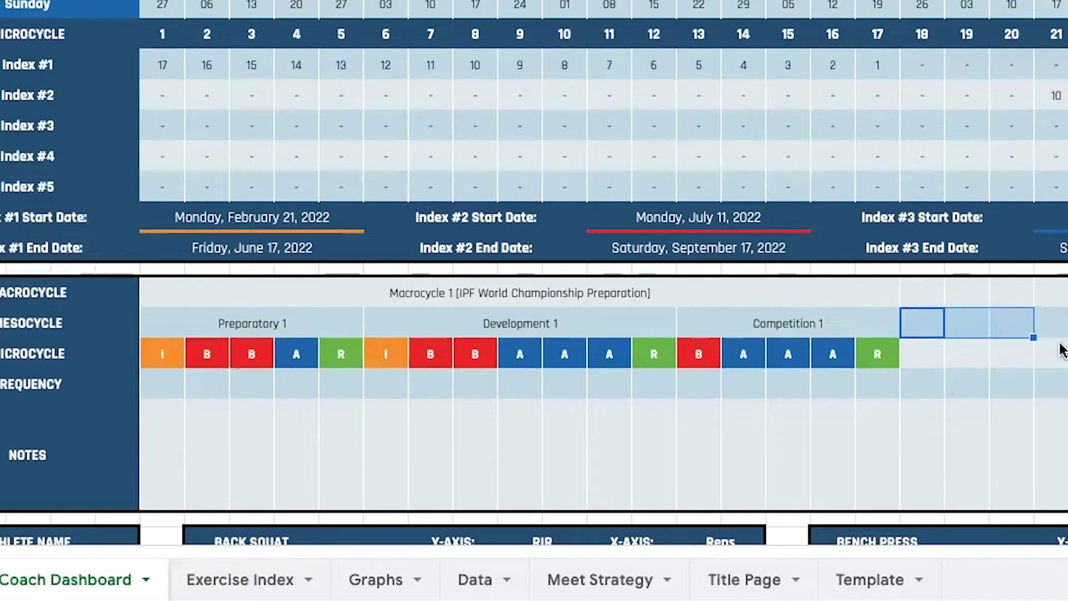
type("Transition 1")
key("Return")
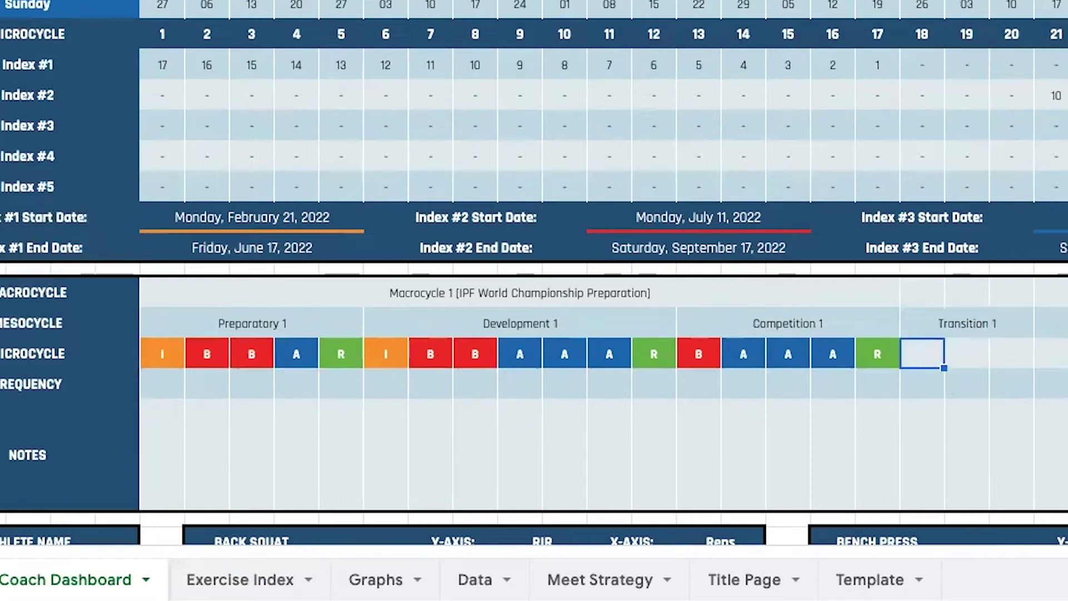
Step: Enter the microcycle codes I, B and B for weeks 18 to 20 under Transition 1
type("I")
key("Tab")
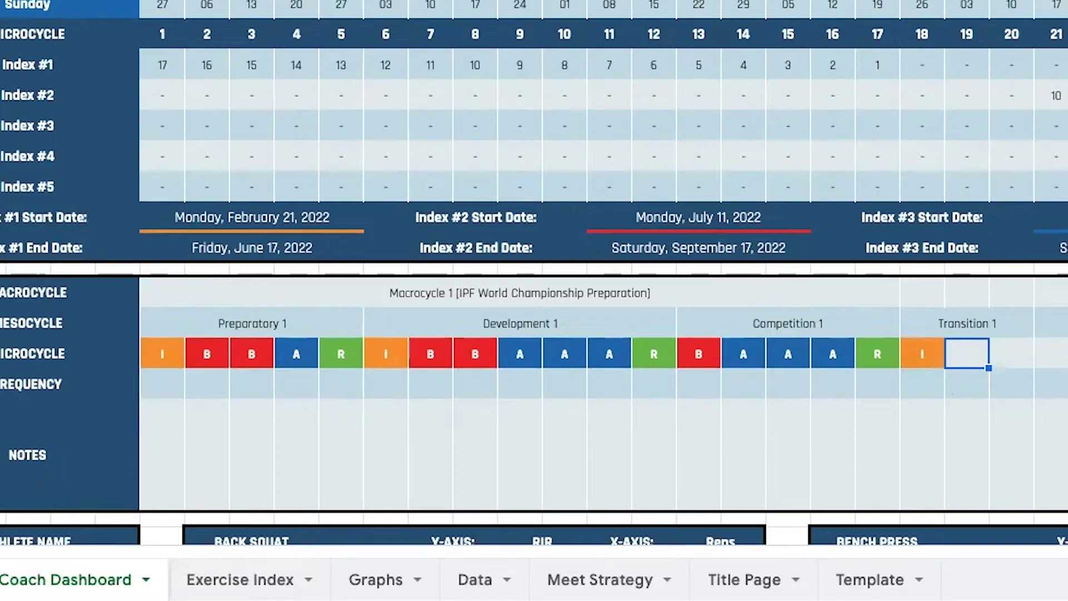
type("B")
key("Tab")
type("B")
key("Tab")
key("Left")
key("Left")
key("Right")
key("Right")
key("Up")
key("Down")
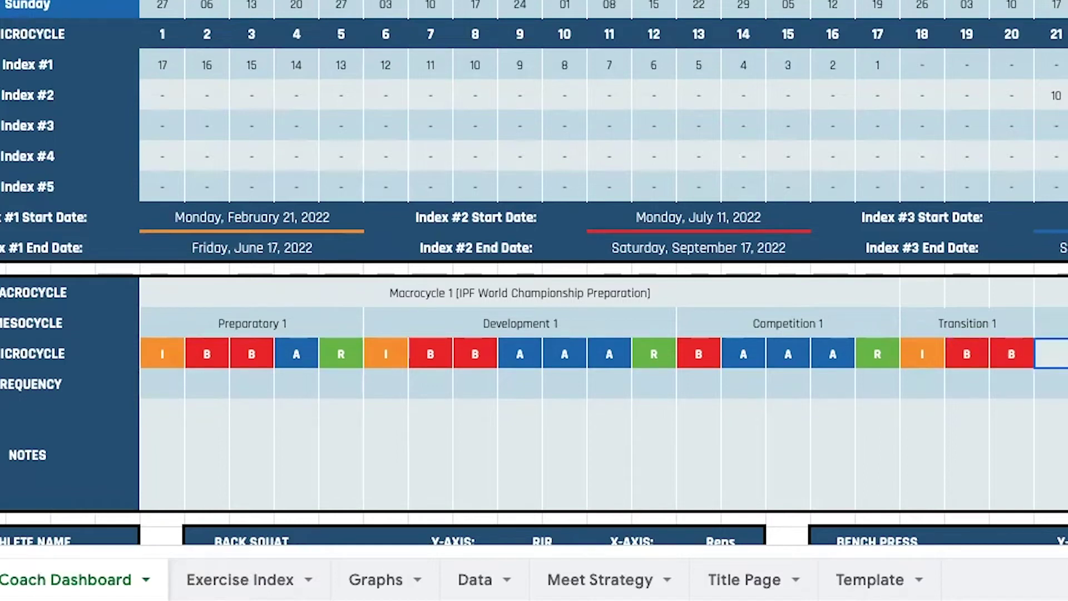
Step: Enter the microcycle codes I, B and B for weeks 21 to 23, where Index #2 starts
type("I")
key("Tab")
type("B")
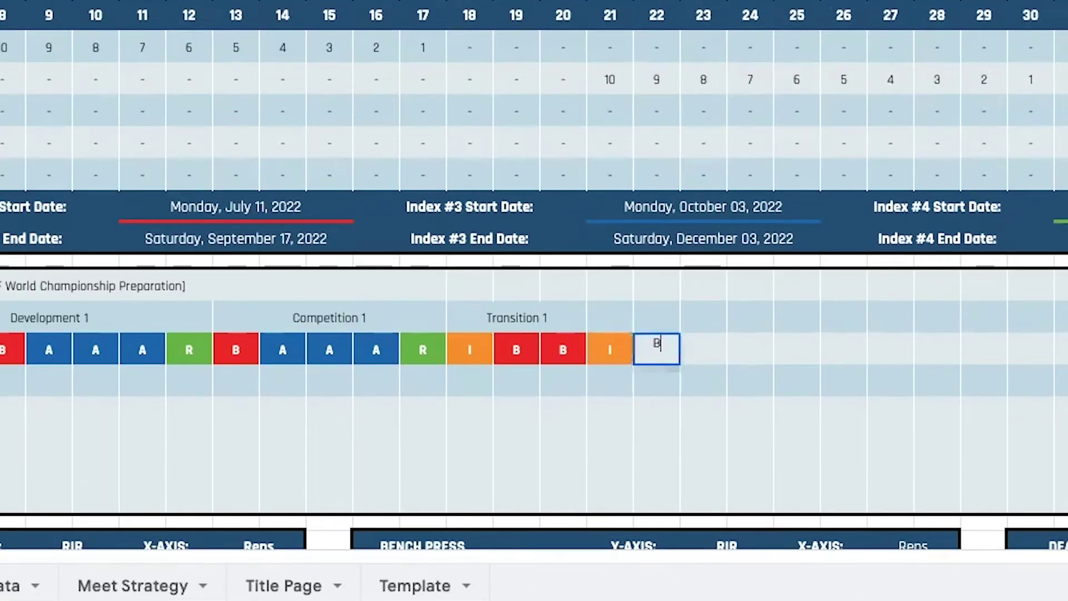
key("Tab")
type("B")
key("Tab")
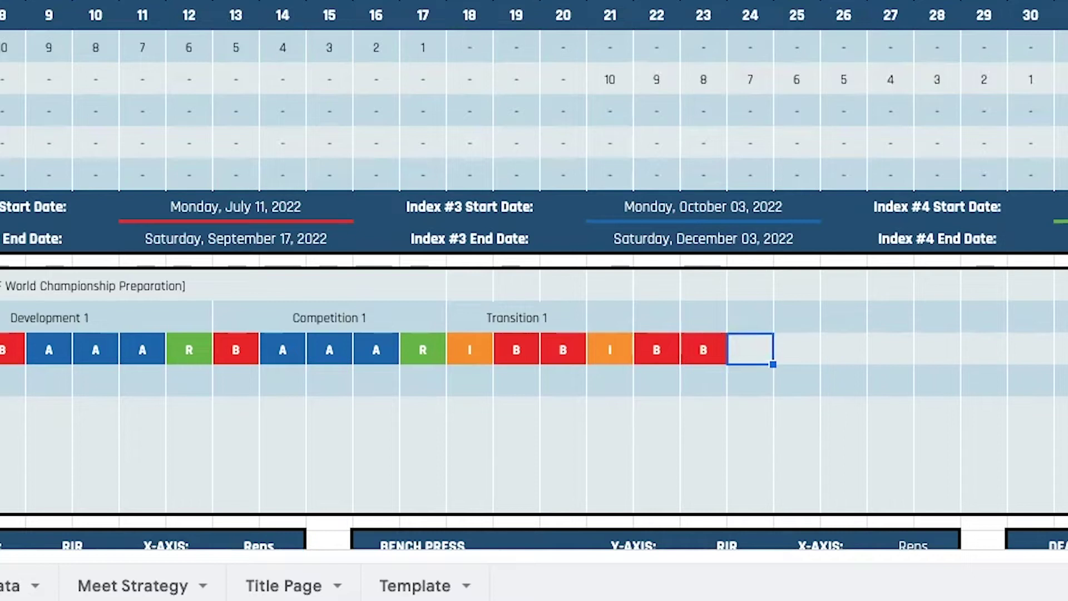
Step: Set the microcycle codes of weeks 24 and 25 to A and R, and clear the week 26 code
type("B")
key("Tab")
type("A")
key("Tab")
type("R")
key("Tab")
key("Up")
key("Left")
key("Down")
key("Left")
key("Left")
type("A")
key("Tab")
type("R")
key("Tab")
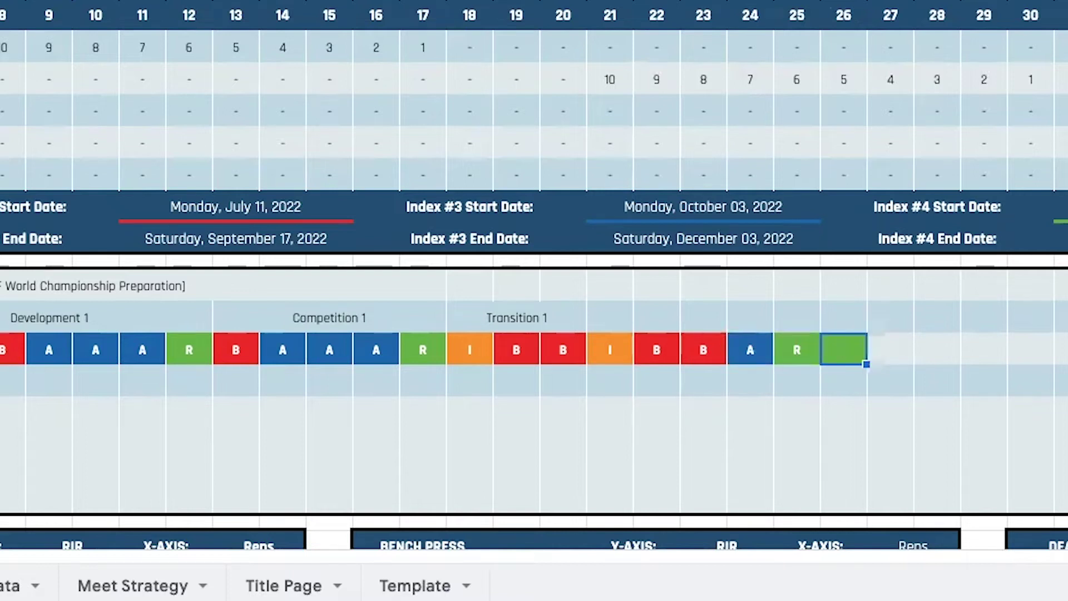
key("Delete")
Step: Merge the mesocycle cells of weeks 21 to 25 and label the block "Preparatory 1"
key("Up")
key("Left")
key("shift+Left")
key("shift+Left")
key("shift+Left")
key("shift+Left")
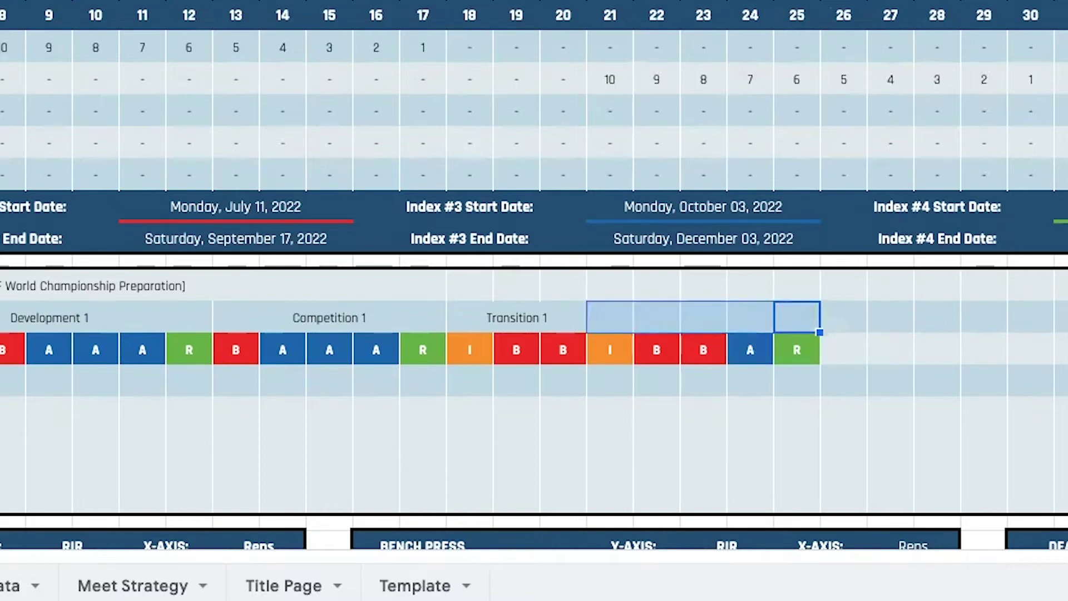
key("alt+o")
type("ma")
type("Preparatory 1")
key("Tab")
Step: Merge the mesocycle cells of weeks 26 to 30 and label the block "Competition 2"
key("Left")
key("Right")
key("shift+Right")
key("shift+Right")
key("shift+Right")
key("shift+Right")
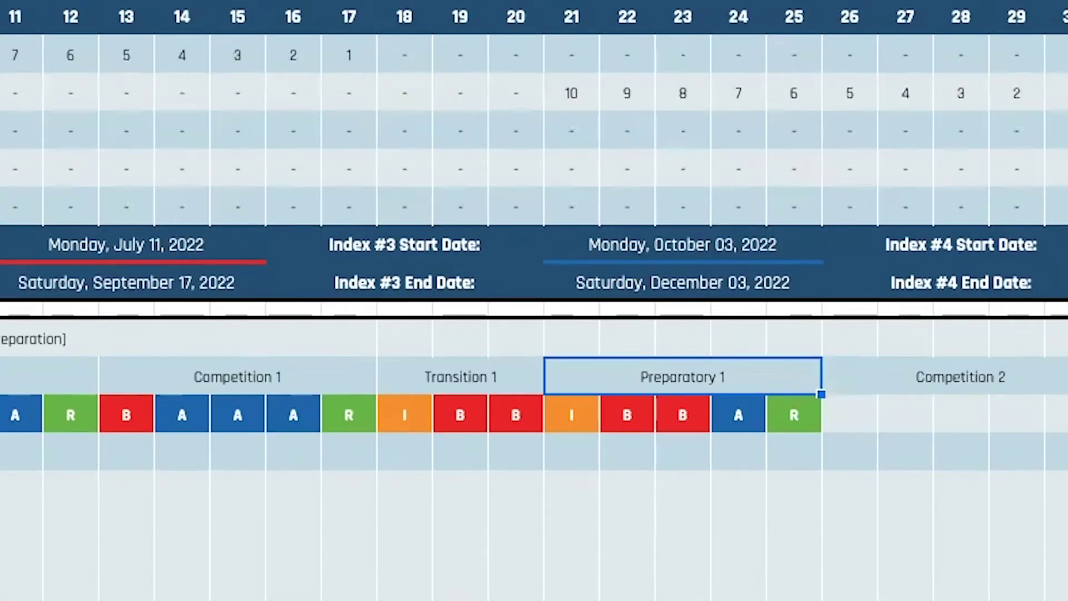
Step: Rename the mesocycle block of weeks 21 to 25 to "Preparatory 2"
key("Return")
key("BackSpace")
type("2")
key("Return")
left_click(727, 388)
left_click(999, 422)
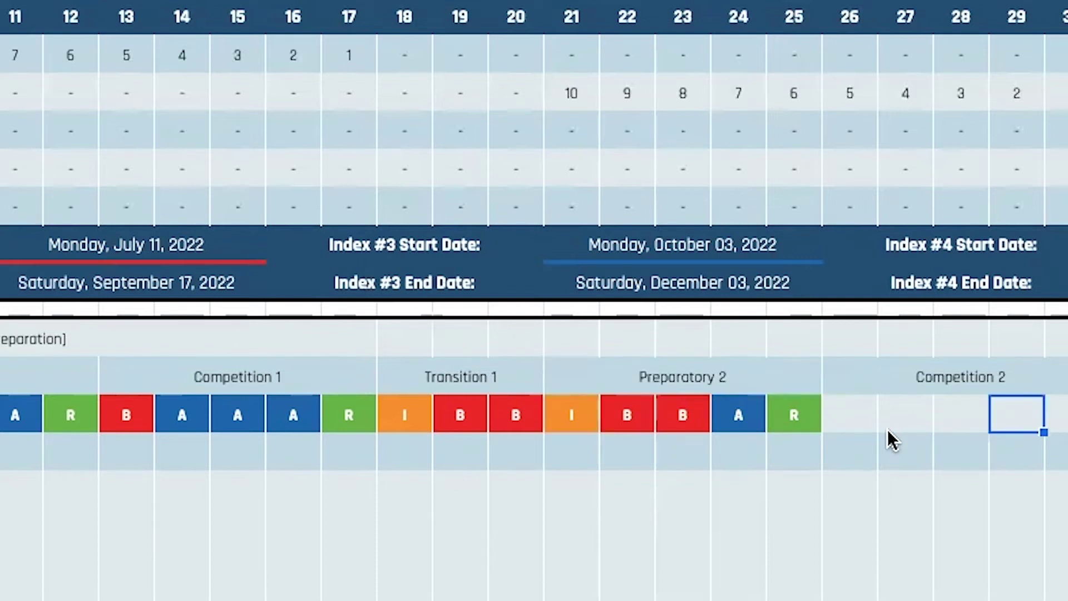
Step: Link the Index #3 Start Date to calendar cell AJ4 (September 19, 2022)
left_click(646, 234)
type("=")
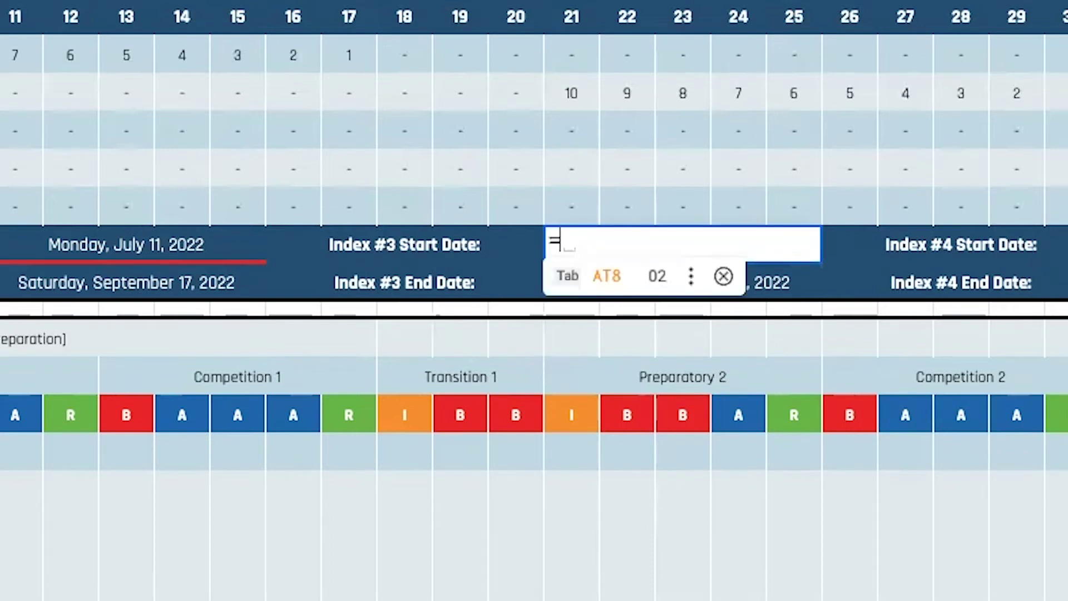
type("AK4")
key("BackSpace")
key("BackSpace")
type("J4")
key("Return")
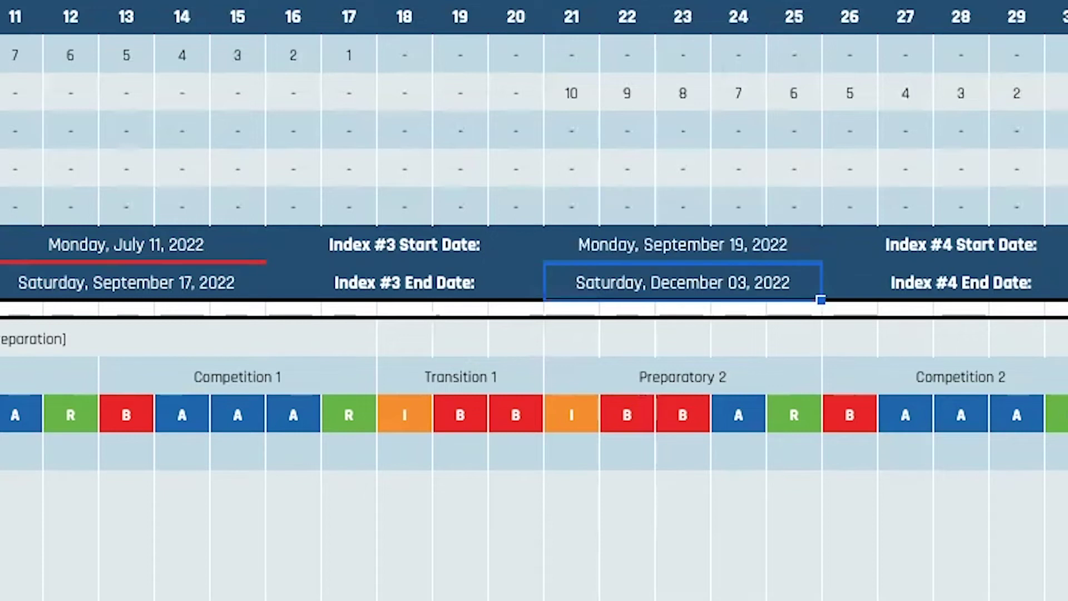
Step: Enter the microcycle codes I, B, B, A, A, R for weeks 31 to 36 and B, A, A, A, R for weeks 37 to 41
left_click(1064, 245)
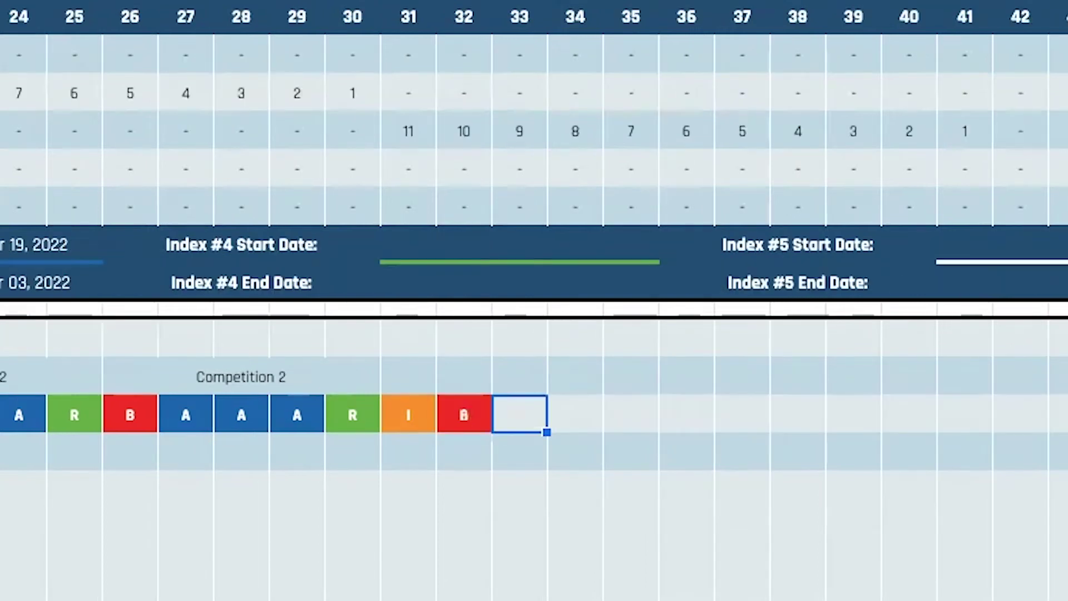
type("B")
key("Tab")
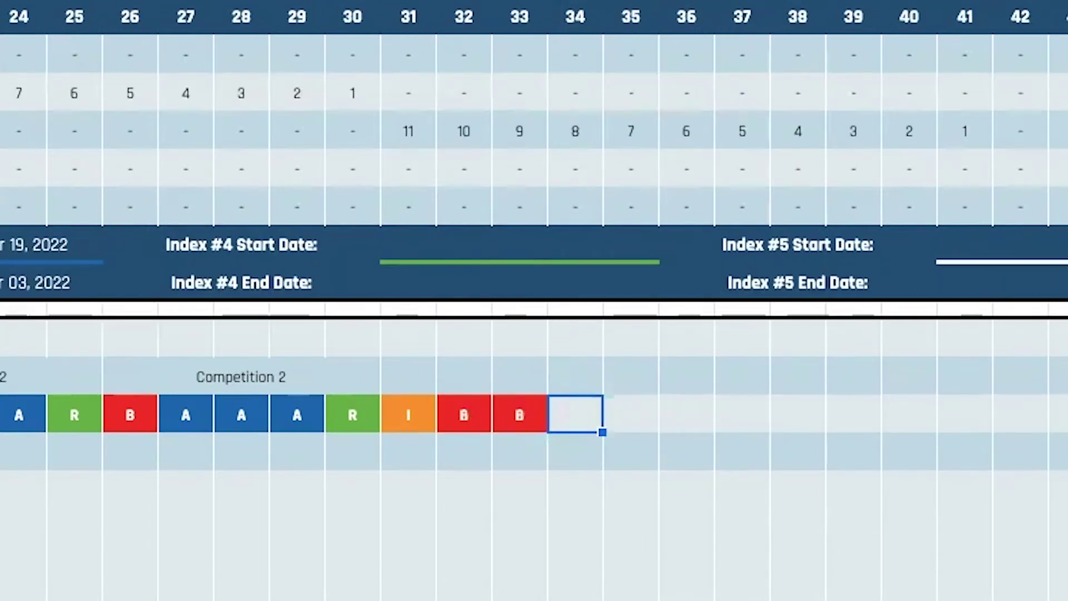
type("A")
key("Tab")
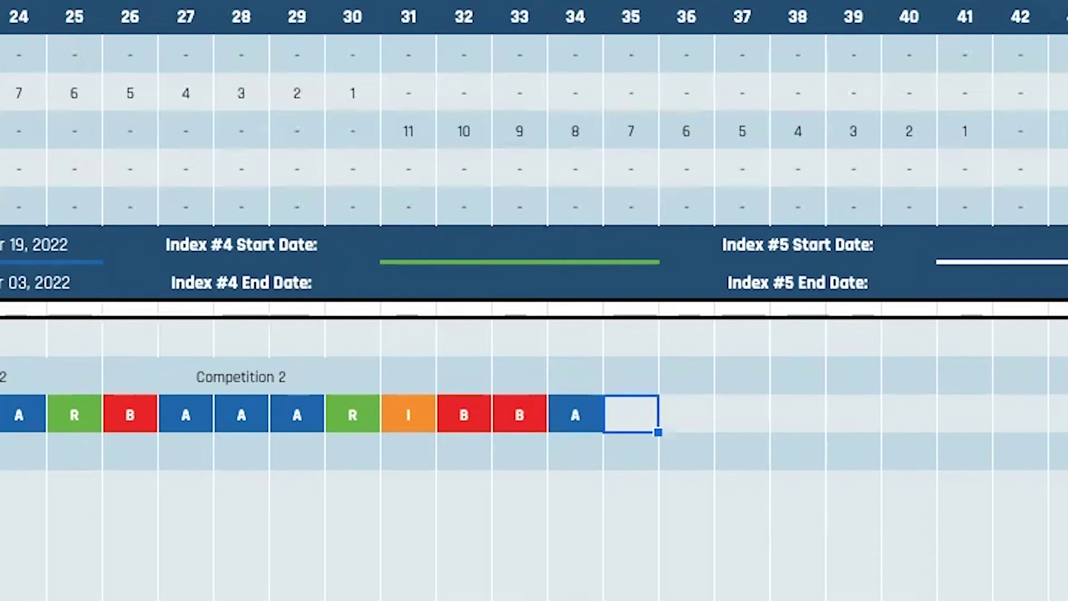
type("A")
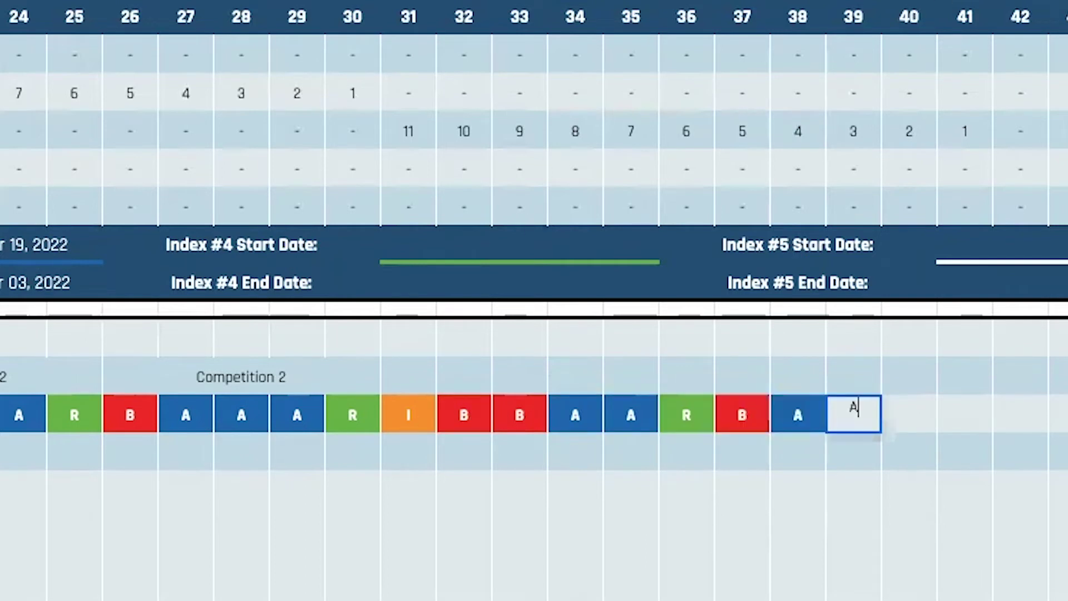
key("Tab")
type("A")
key("Tab")
type("R")
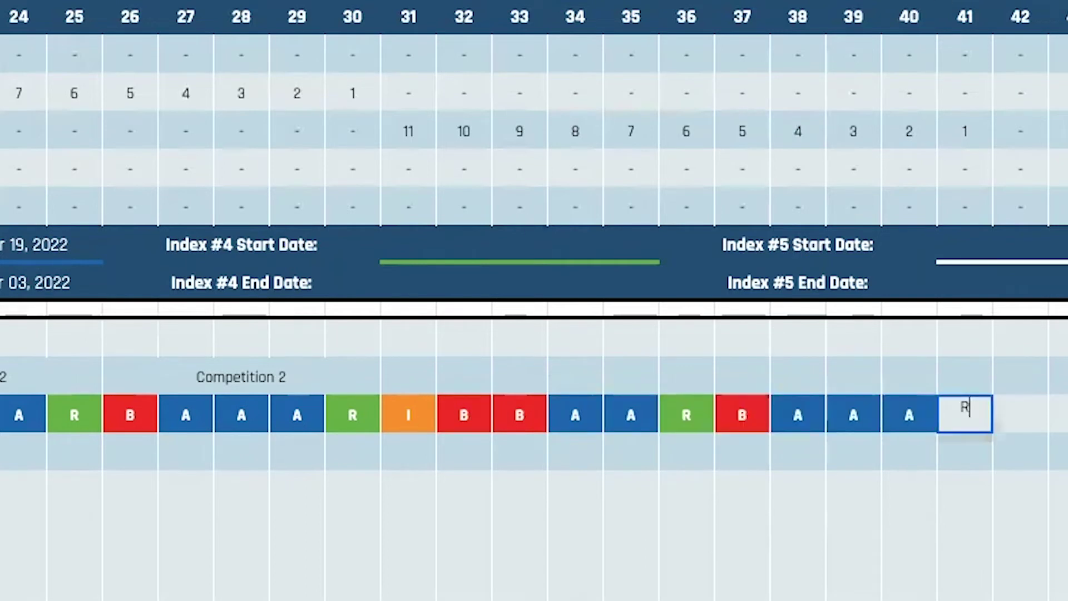
key("Tab")
Step: Merge the mesocycle cells of weeks 37 to 41 and label the block "Competition 3"
left_click_drag(973, 375, 744, 372)
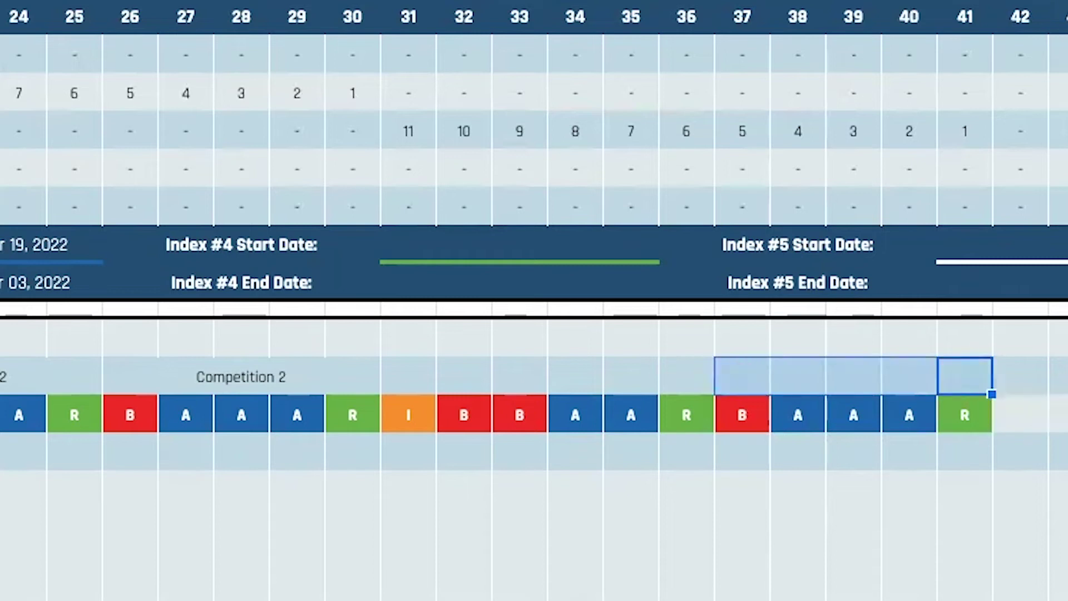
key("alt+o")
type("maCompetiti")
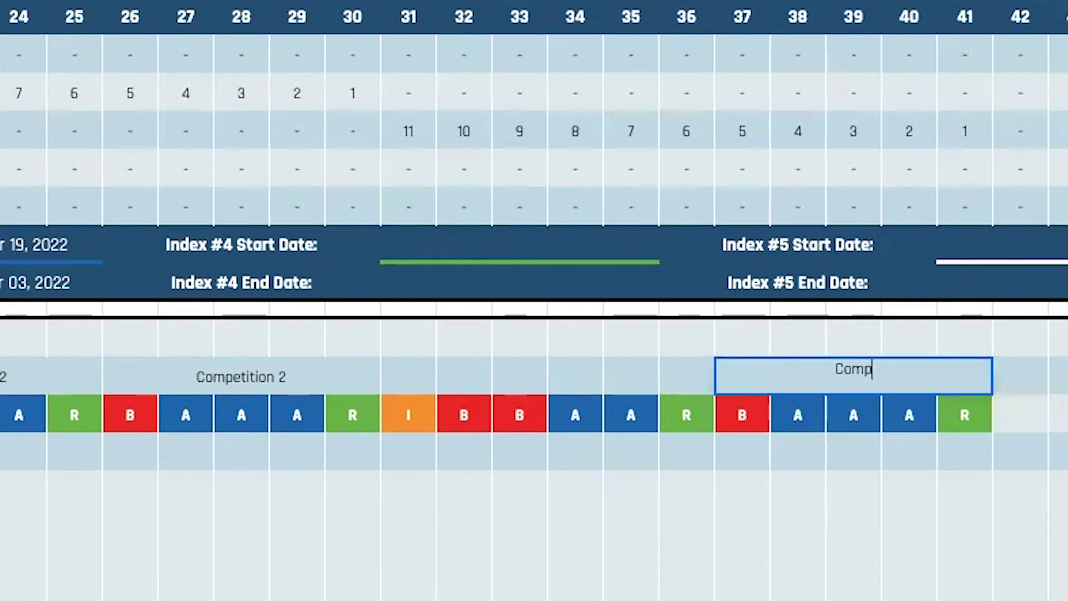
type("on 3")
key("Return")
Step: Merge the mesocycle cells of weeks 31 to 36 and label the block "Development 2"
left_click_drag(412, 364, 679, 382)
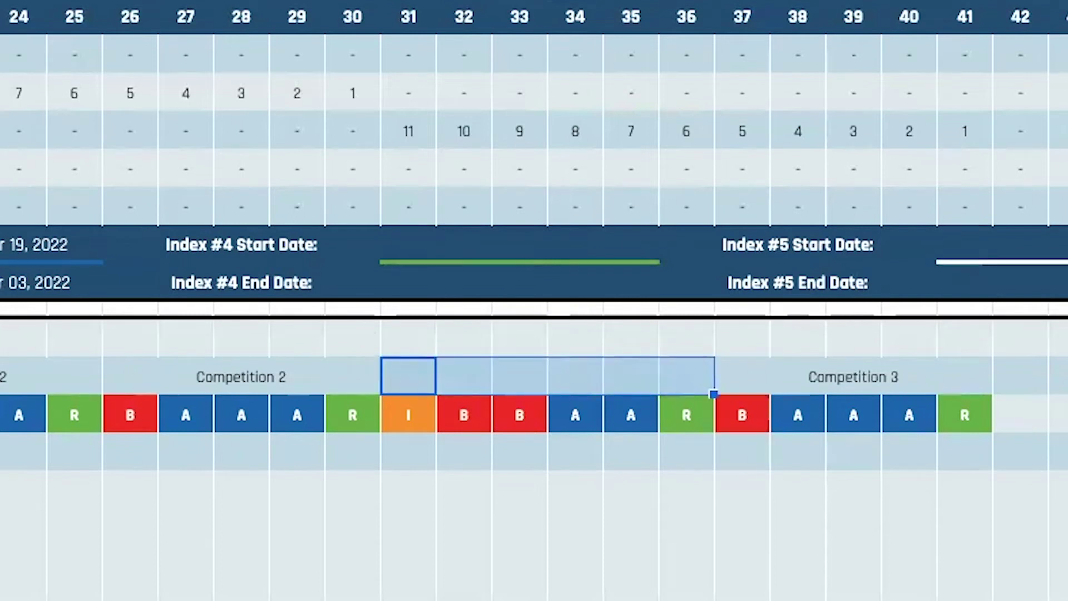
key("alt+o")
key("m")
key("a")
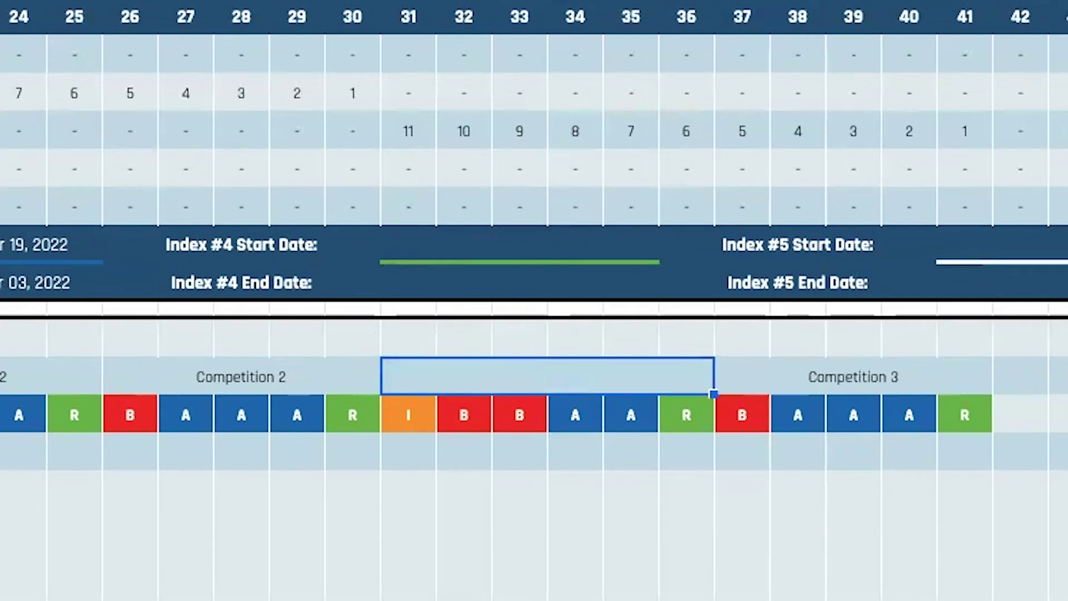
type("Development")
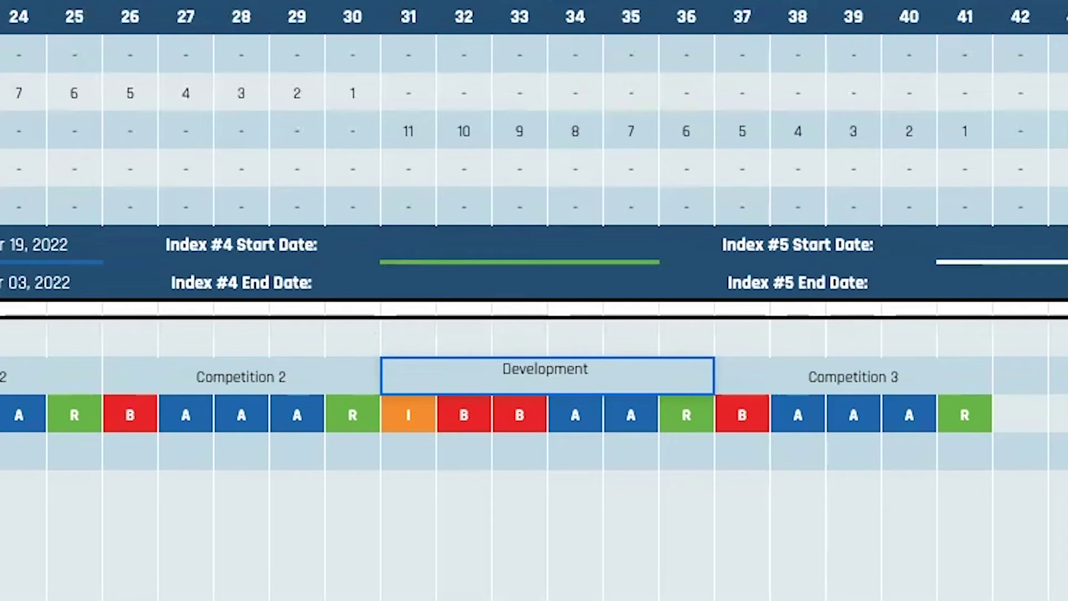
type("2")
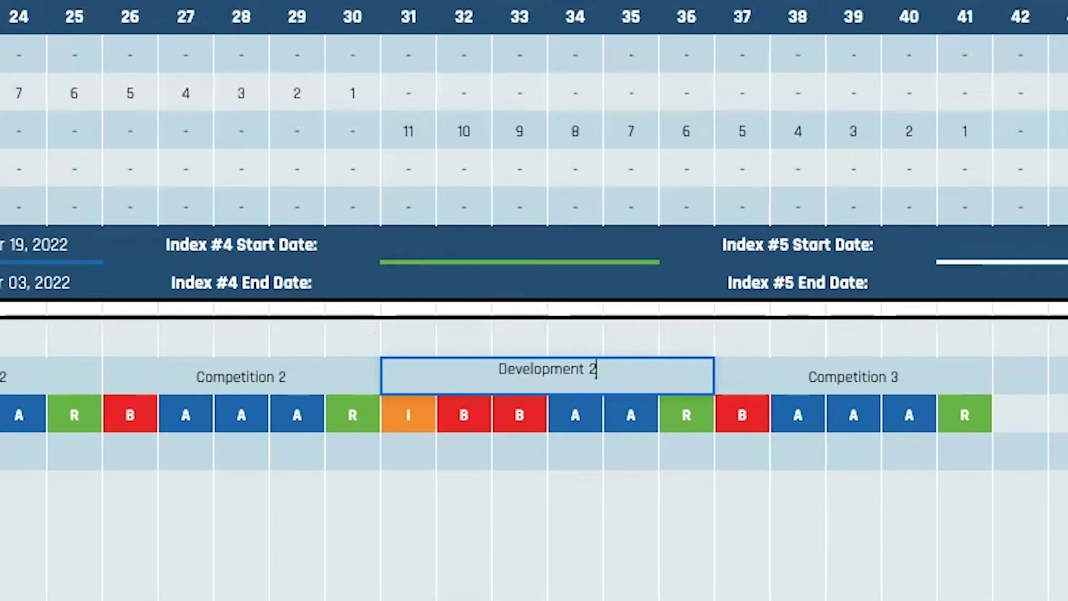
key("Return")
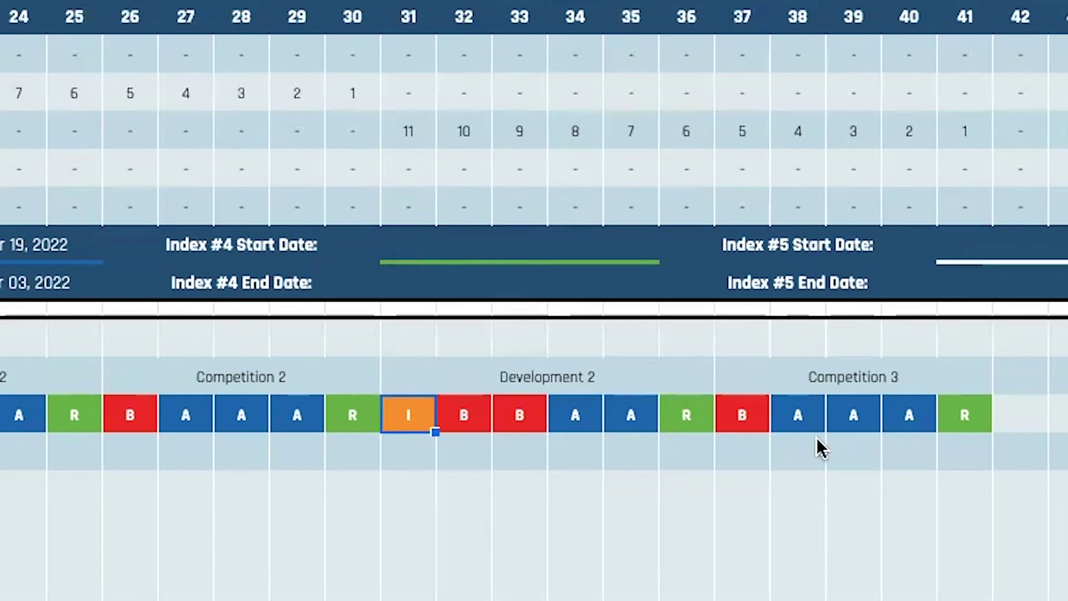
Step: Merge the mesocycle cells of weeks 42 to 47 and label the block "Transition 2"
left_click(1031, 376)
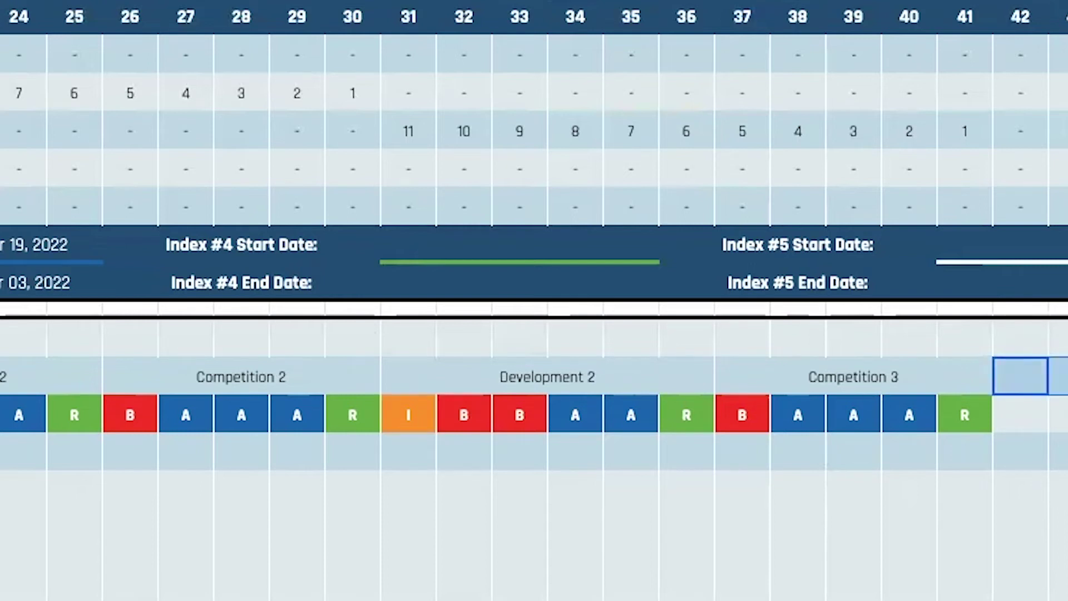
key("shift+Right")
key("shift+Right")
key("shift+Right")
key("shift+Right")
key("shift+Right")
left_click(977, 377)
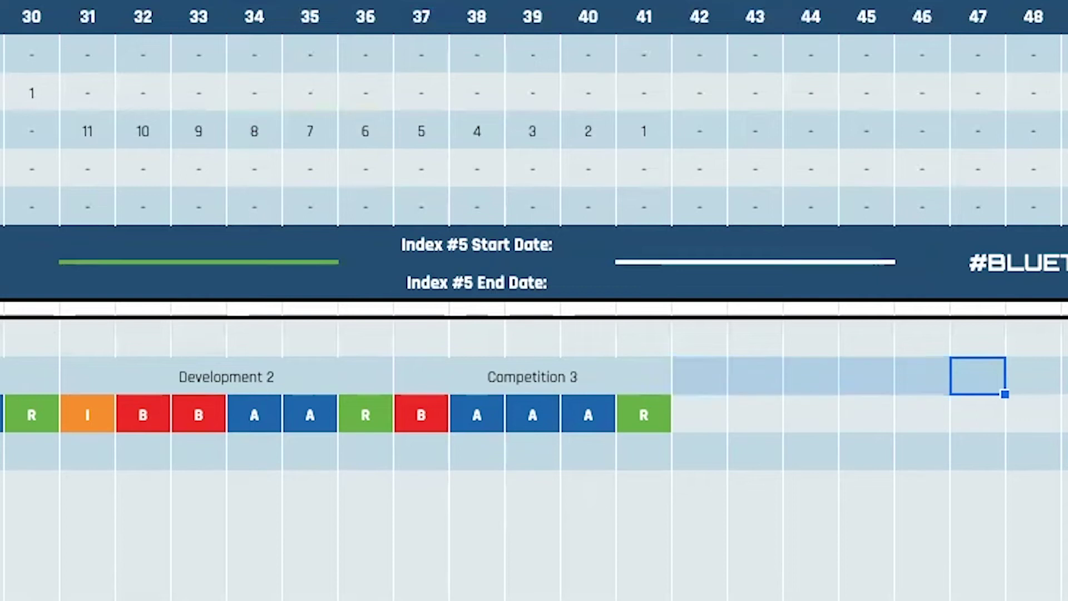
left_click_drag(977, 376, 699, 376)
key("ctrl+y")
type("Transition 2")
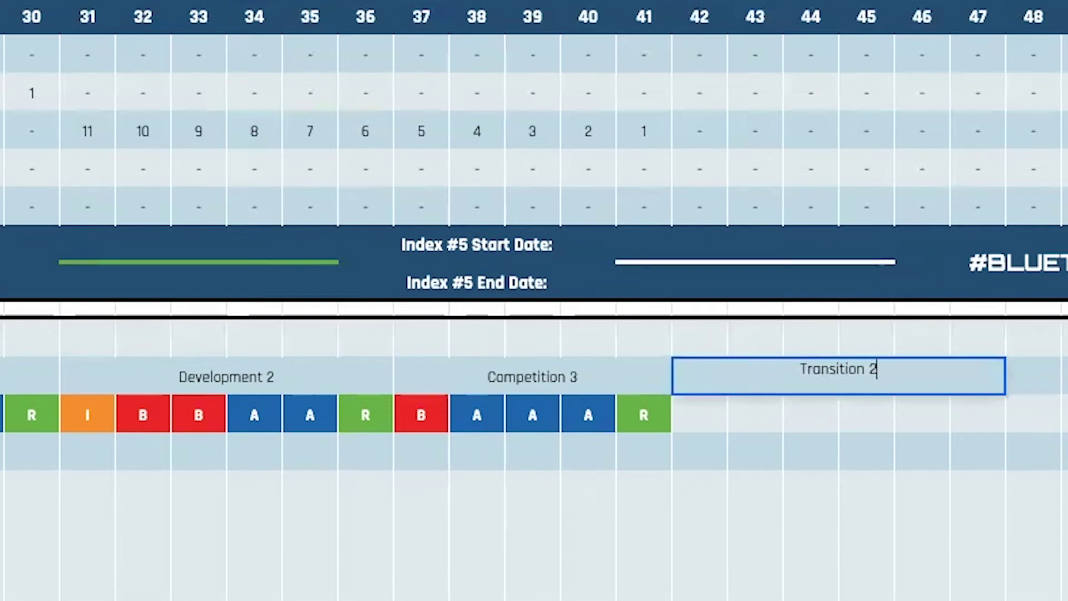
key("Tab")
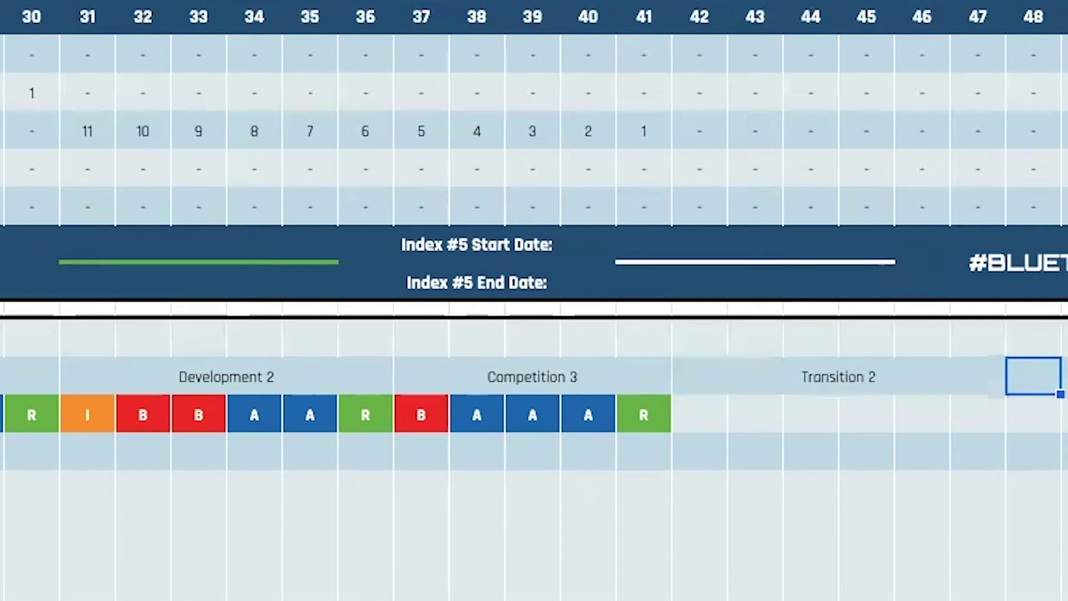
Step: Merge the mesocycle cells of weeks 48 to 52 and label the block "Preparatory 3"
key("shift+Right")
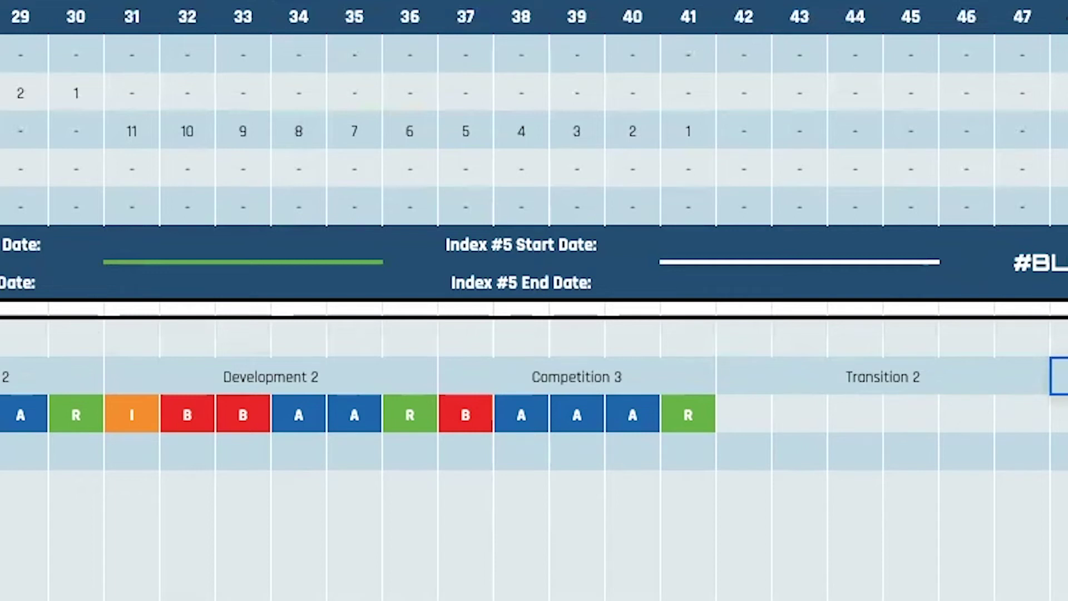
key("Return")
key("Up")
key("Down")
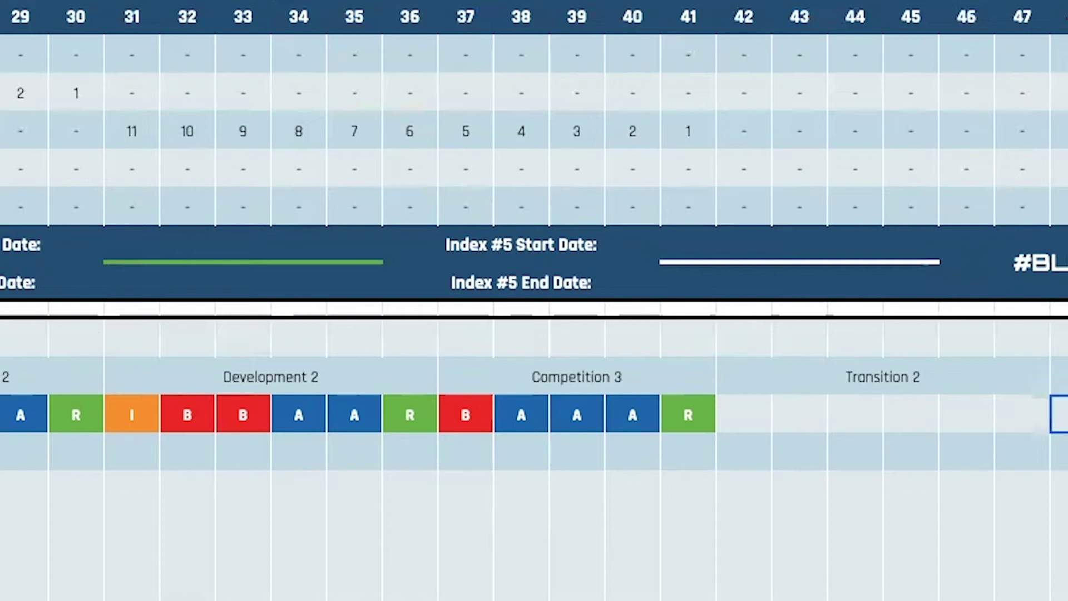
Step: Enter the microcycle codes I, B, B, B, A, R for weeks 42 to 47
key("Left")
key("Left")
key("Left")
key("Left")
key("Left")
key("Left")
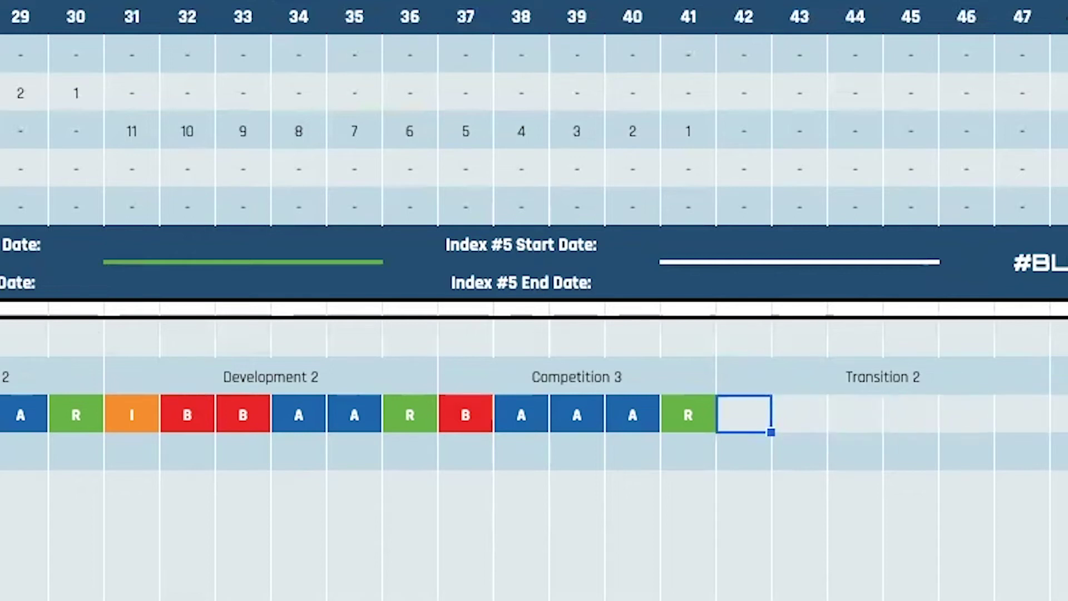
type("I")
key("Tab")
type("B")
key("Tab")
type("B")
key("Tab")
type("B")
key("Tab")
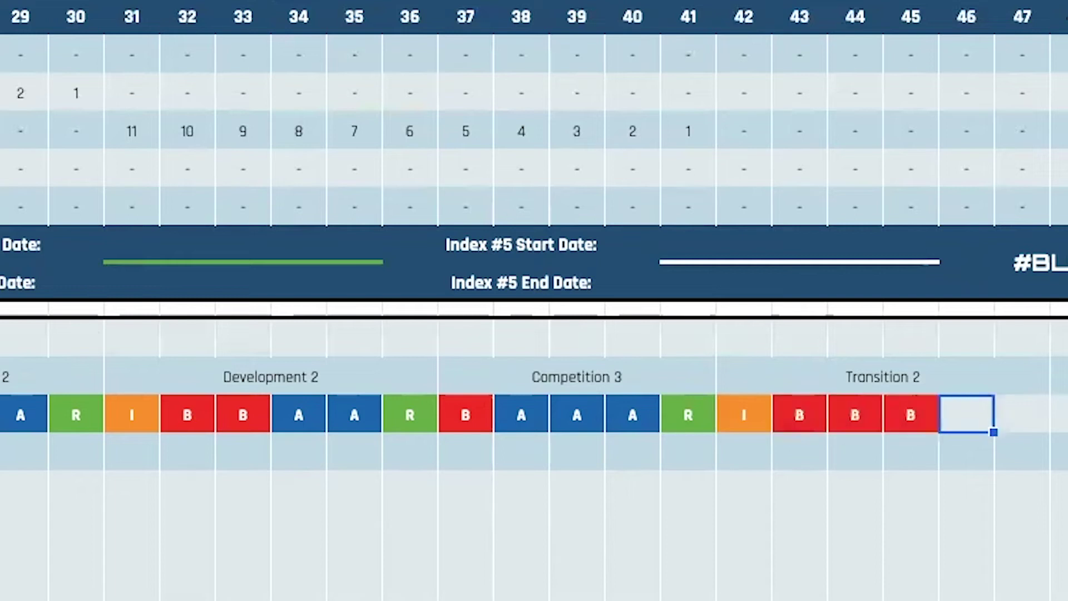
type("A")
key("Tab")
type("R")
key("Tab")
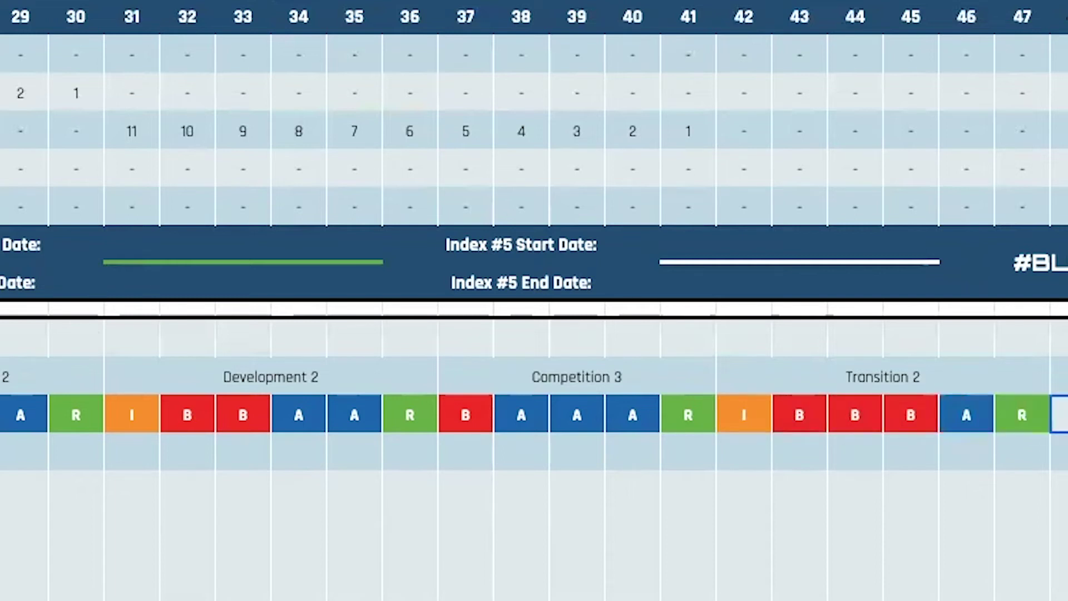
Step: Enter the microcycle codes I, B, A, A, R for weeks 48 to 52
key("Left")
key("Left")
key("Up")
key("Right")
key("Down")
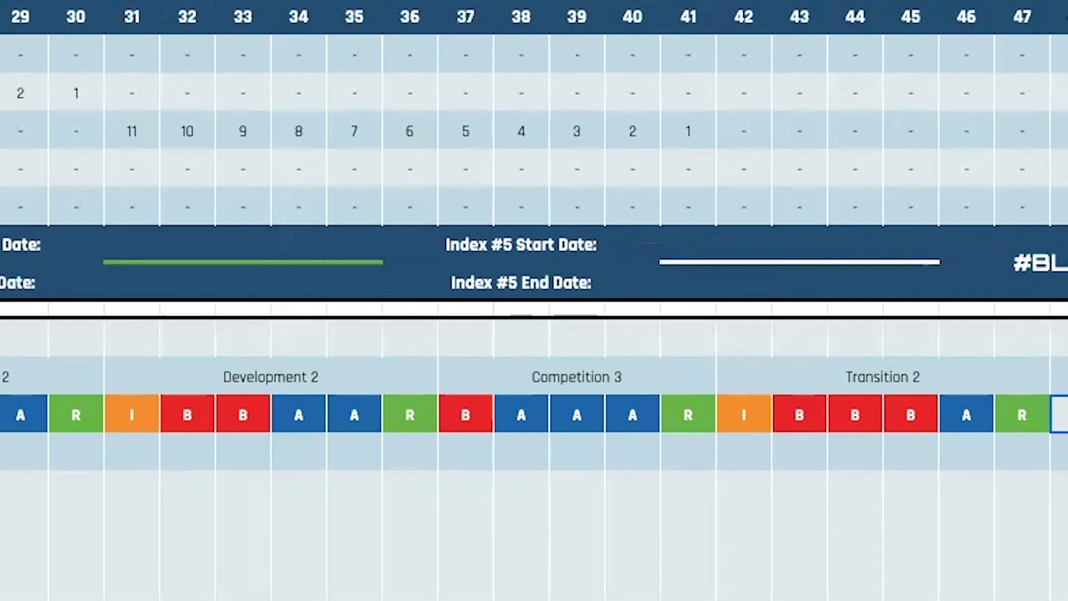
type("I")
key("Tab")
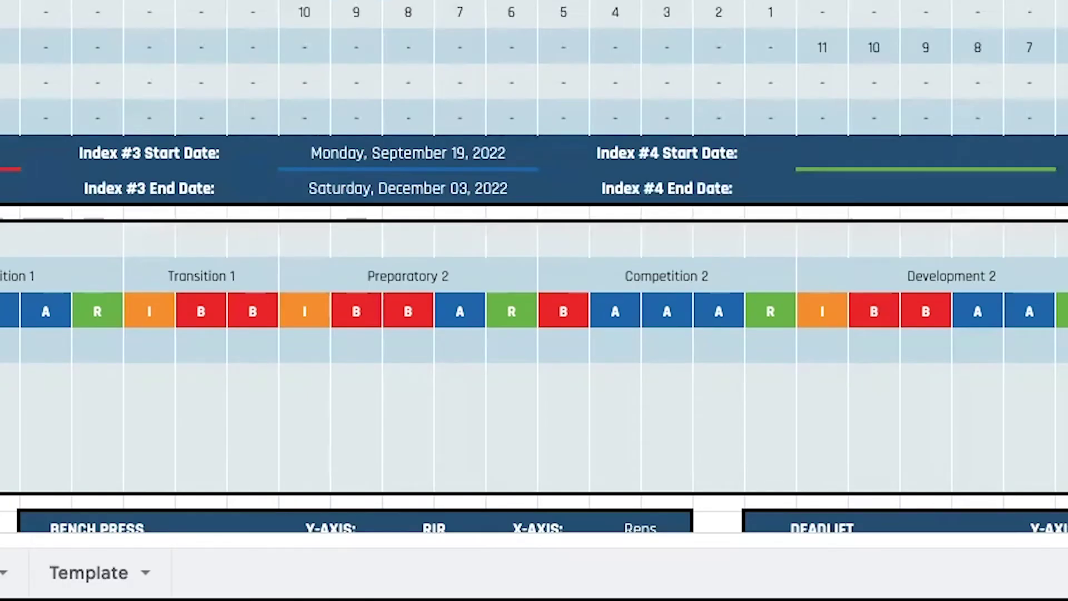
Step: Merge the macrocycle cells from Transition 1 through Competition 2 and label the block "Macrocycle 2 [Nationals Preparation]"
left_click(706, 365)
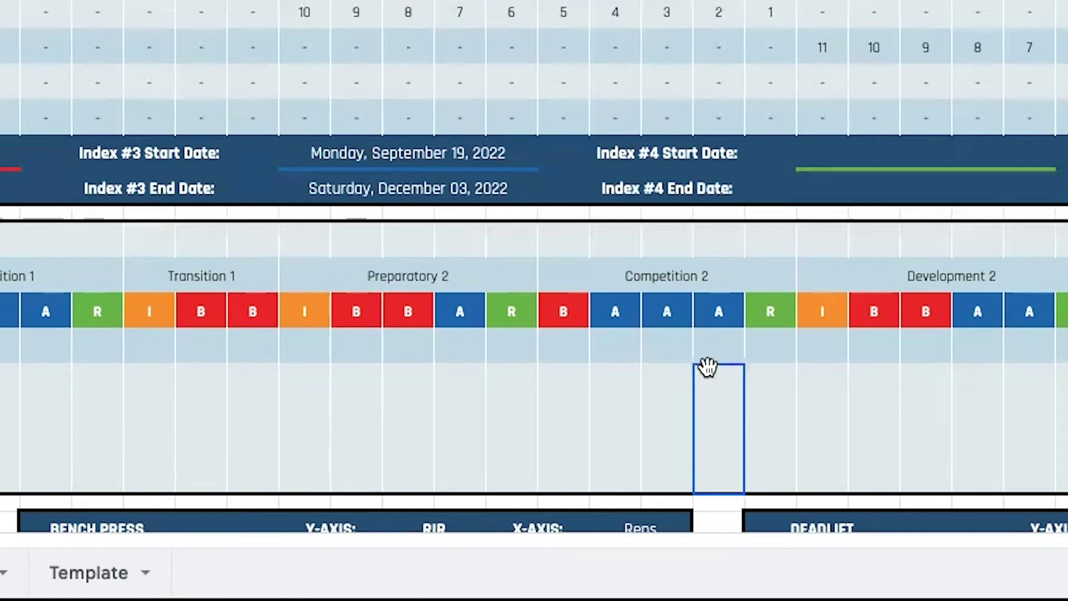
left_click_drag(792, 239, 723, 240)
left_click_drag(422, 248, 162, 245)
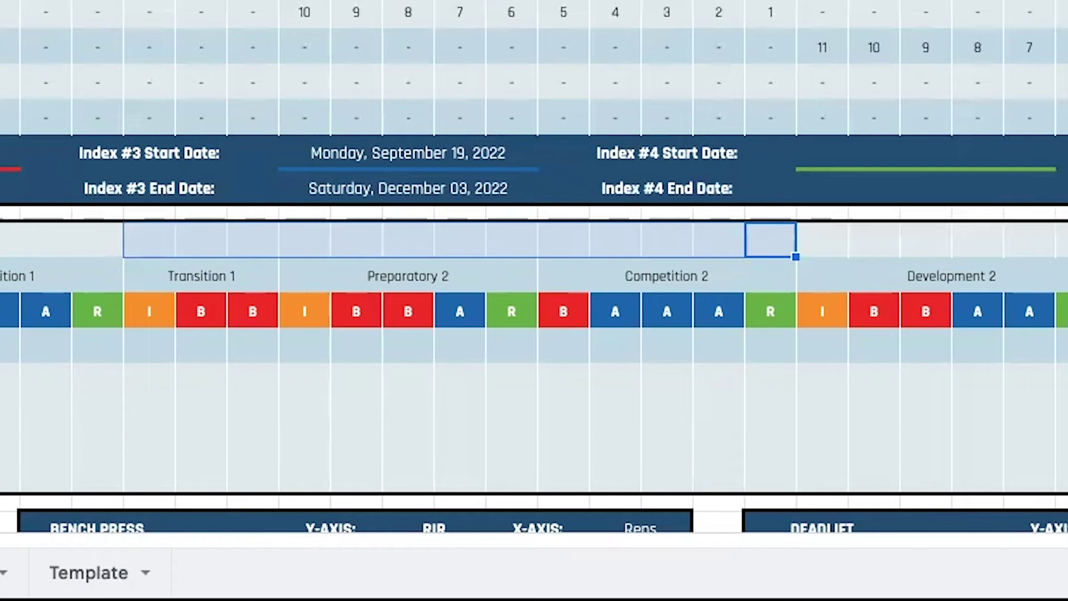
type("Macrocycle 2 ")
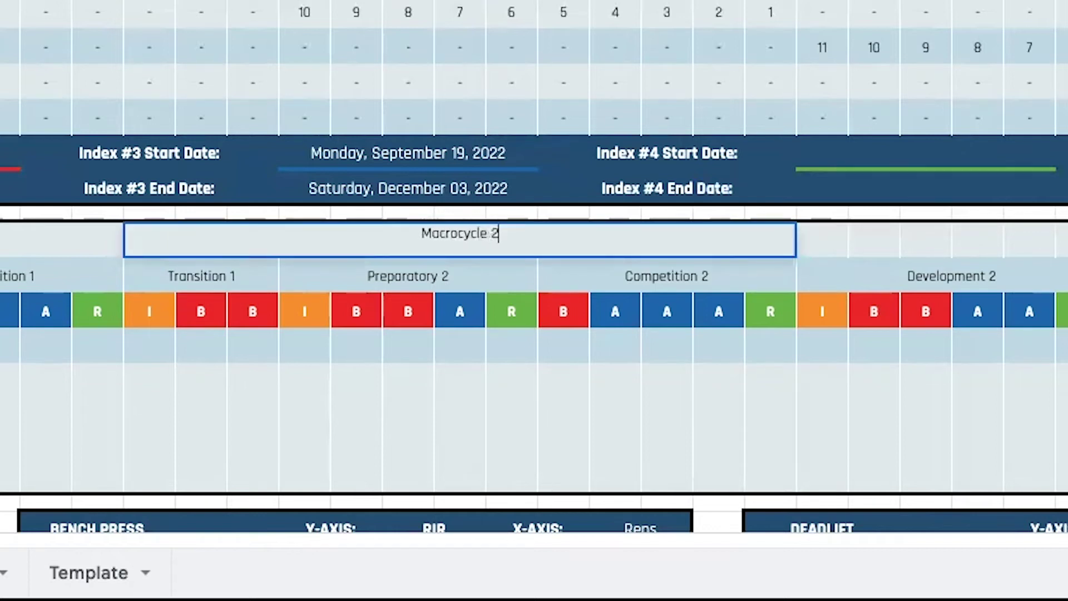
type("(NAT")
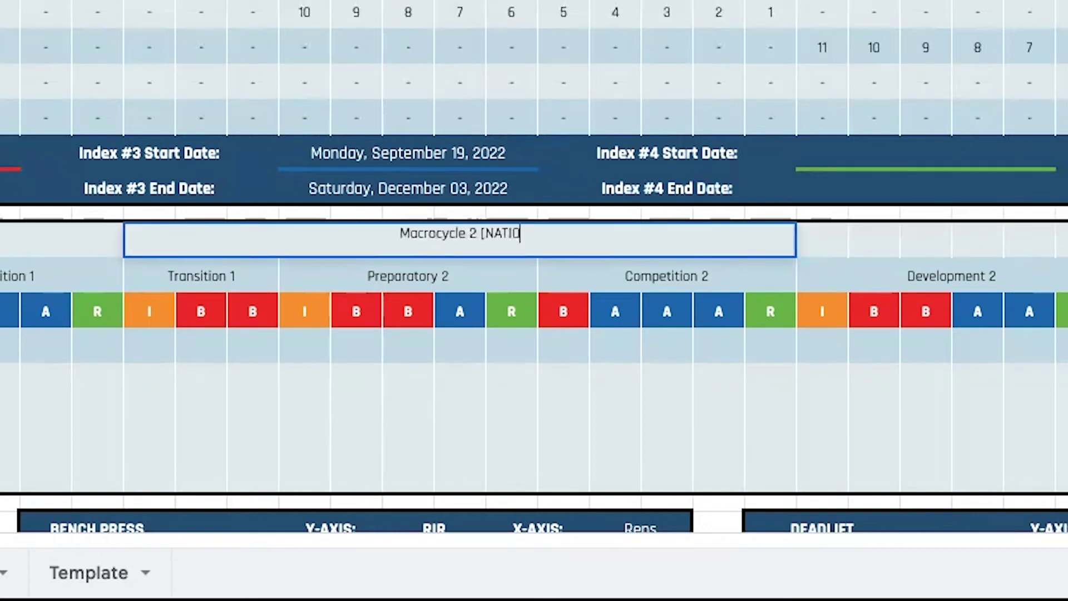
key("BackSpace")
key("BackSpace")
type("ationals Prep")
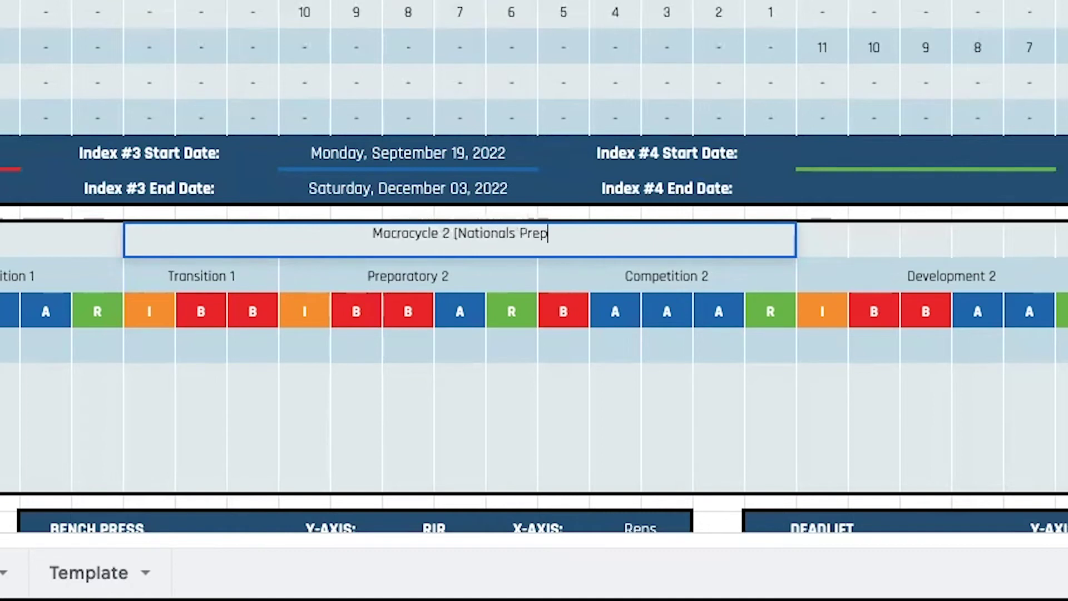
type("aration)")
key("Tab")
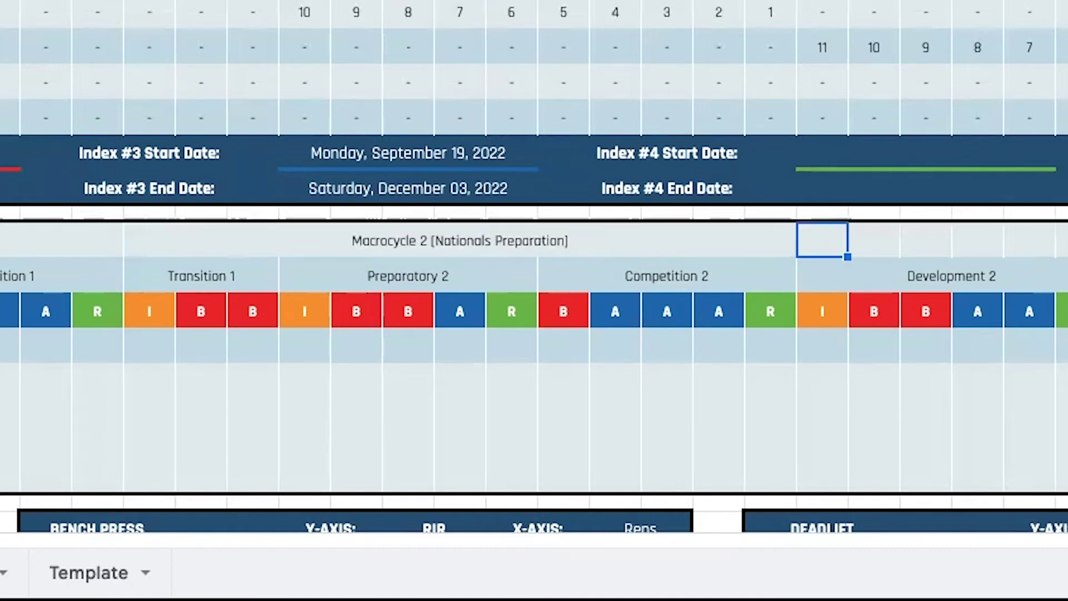
Step: Merge the macrocycle cells of weeks 31 to 41 and label the block "Macrocycle 3 [European Championship Preparation]"
key("shift+Right")
key("shift+Right")
key("shift+Right")
key("shift+Right")
key("shift+Right")
key("shift+Right")
key("shift+Right")
key("shift+Right")
key("shift+Right")
key("shift+Right")
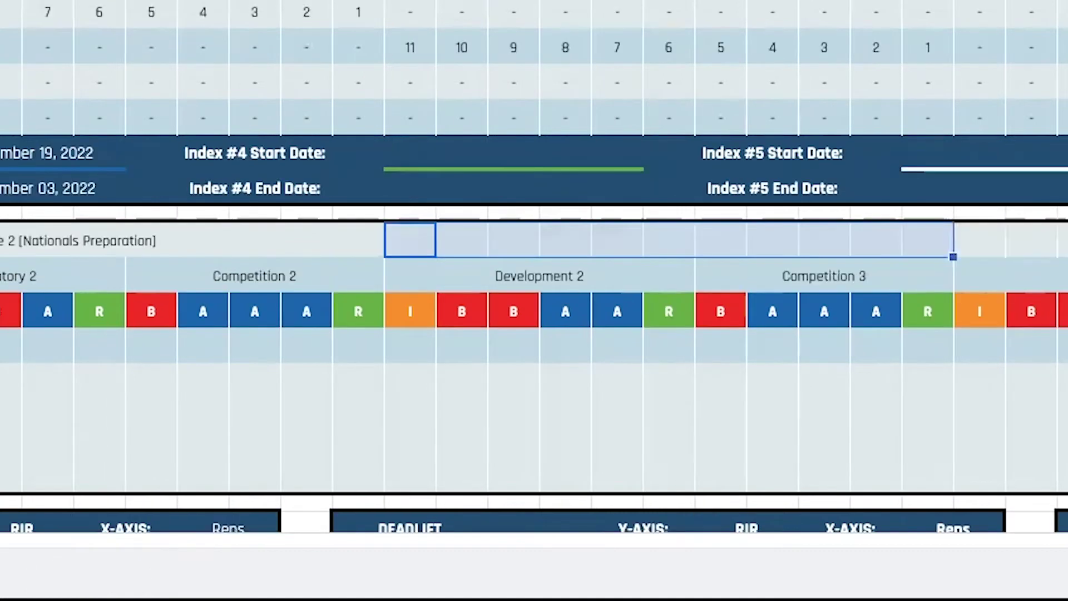
key("alt+h")
type("mcMacrocycle 3 ")
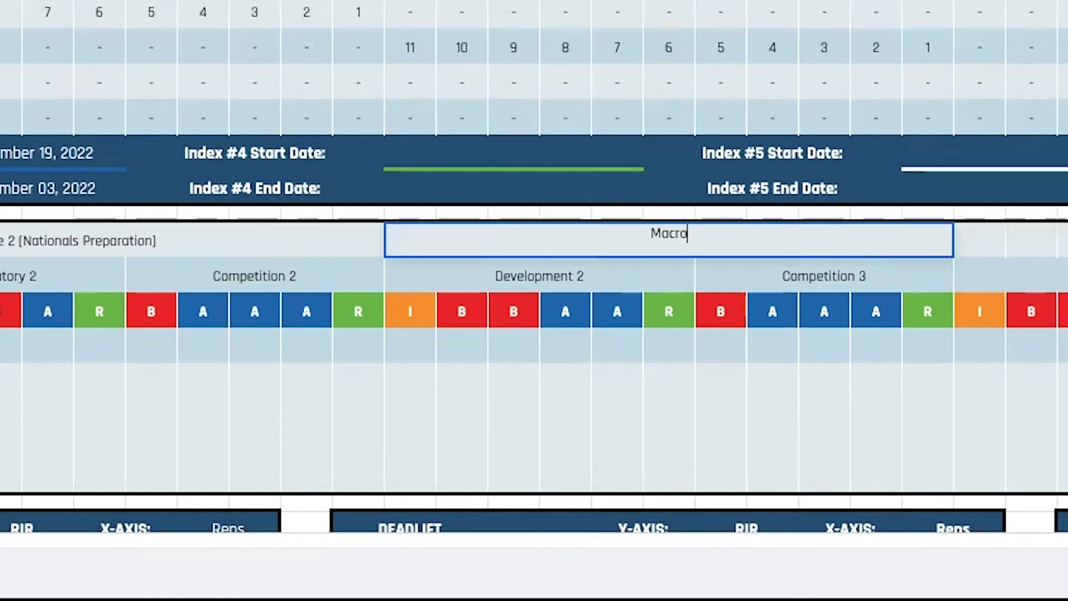
type("(European")
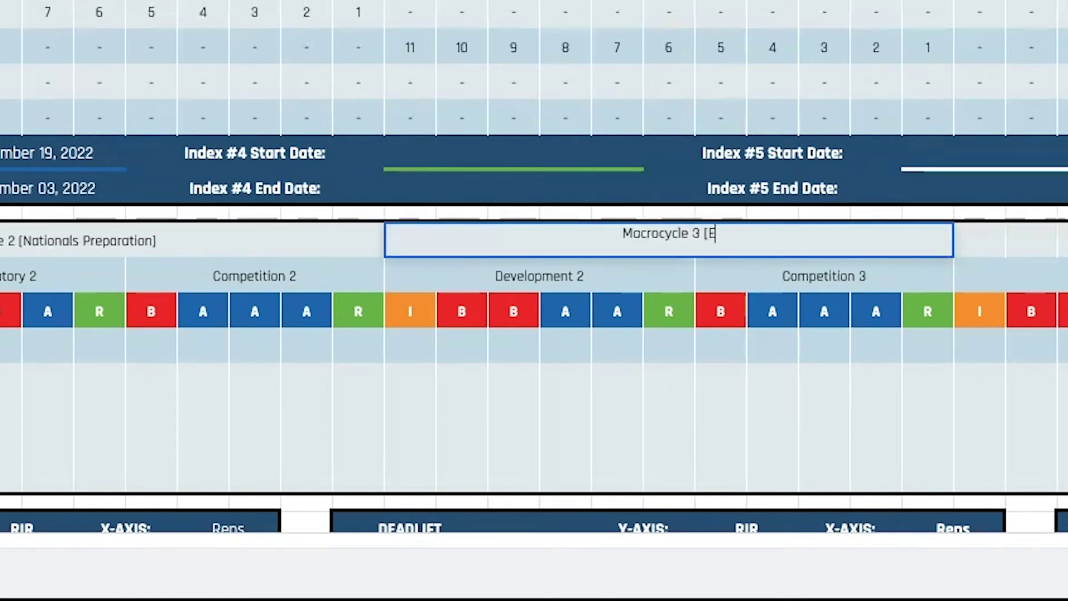
type("Champ")
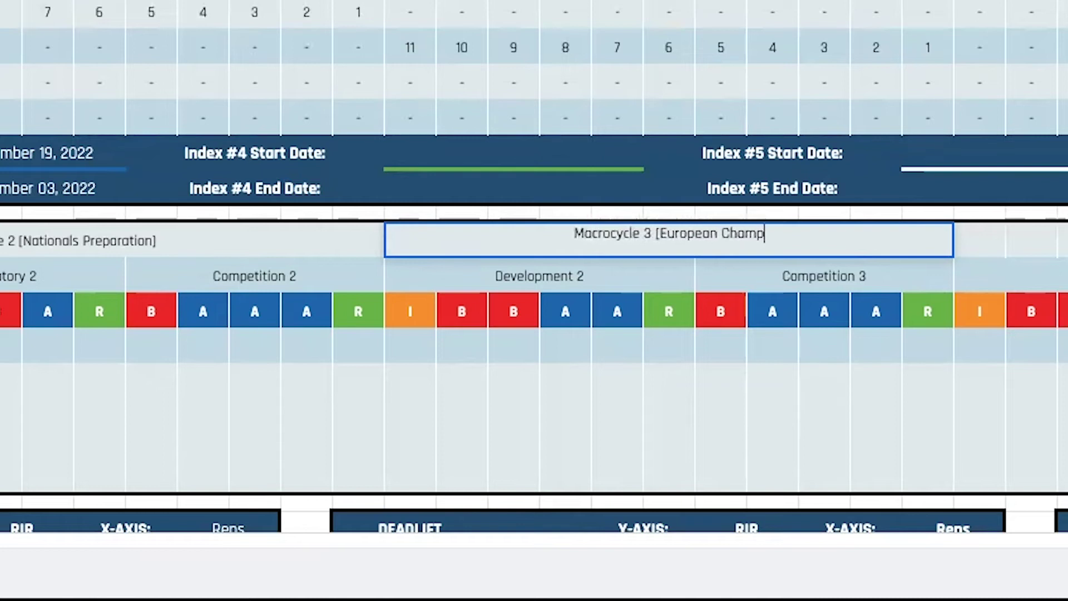
type("ionships Preparation]")
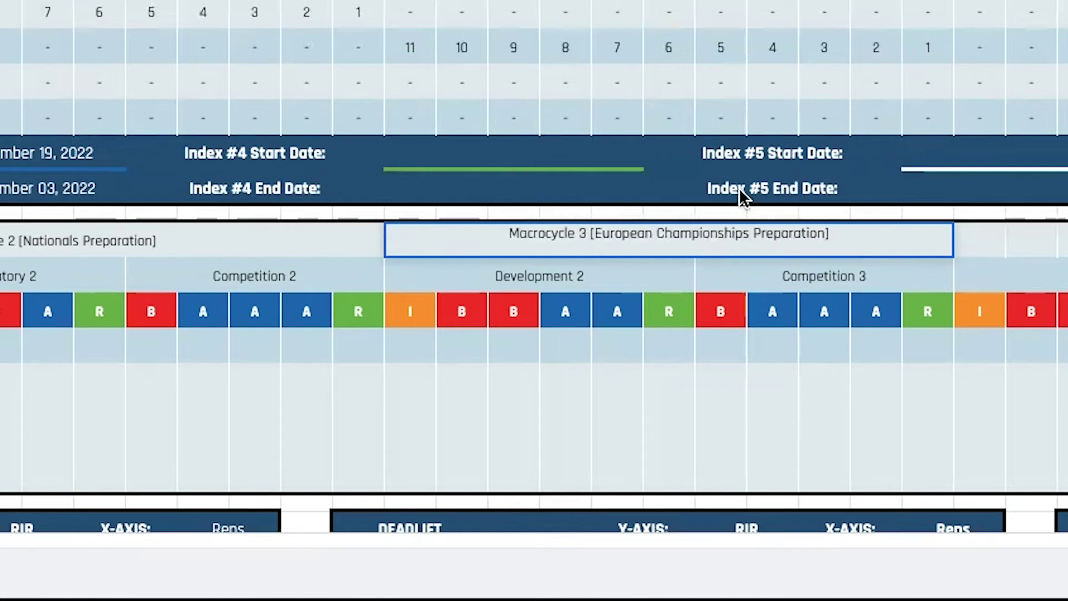
left_click(753, 233)
key("BackSpace")
key("Tab")
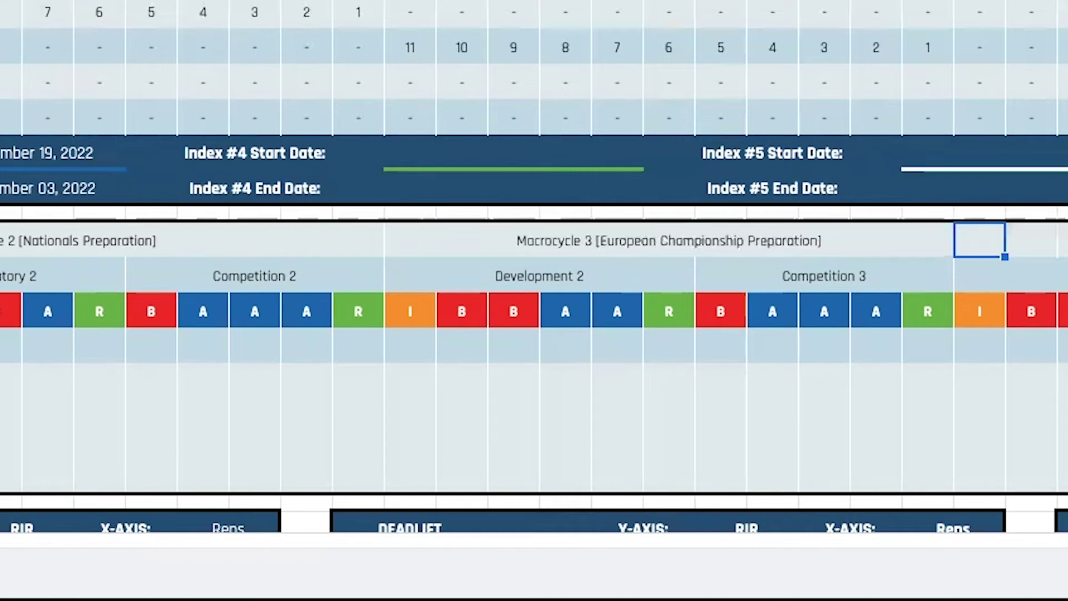
Step: Merge the macrocycle cells of weeks 42 to 52 and label the block "Macrocycle 4 [General Preparation Period]"
key("shift+Right")
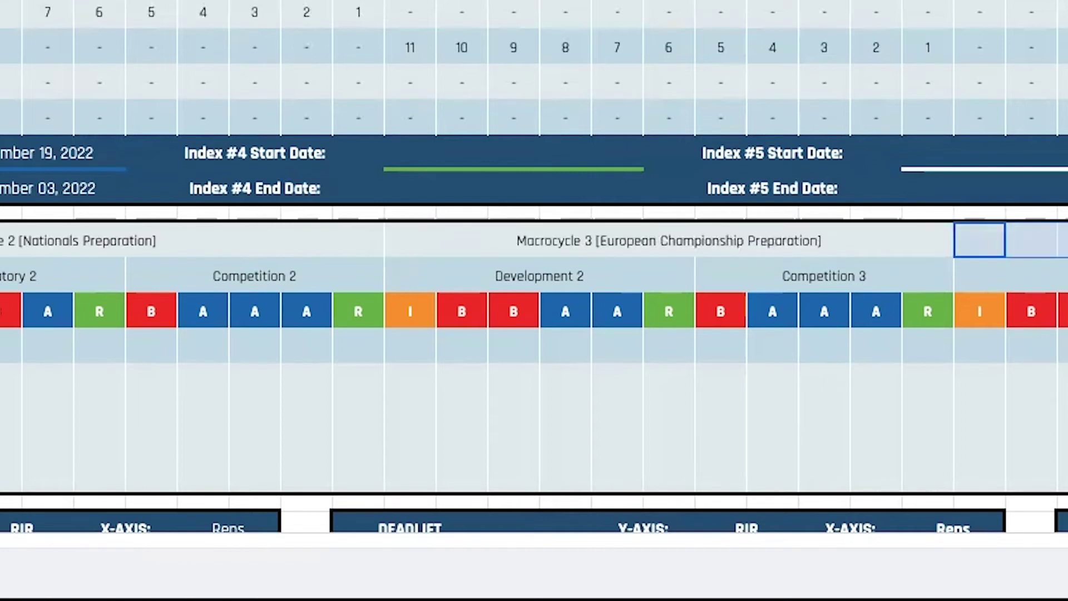
key("alt+o")
key("m")
key("a")
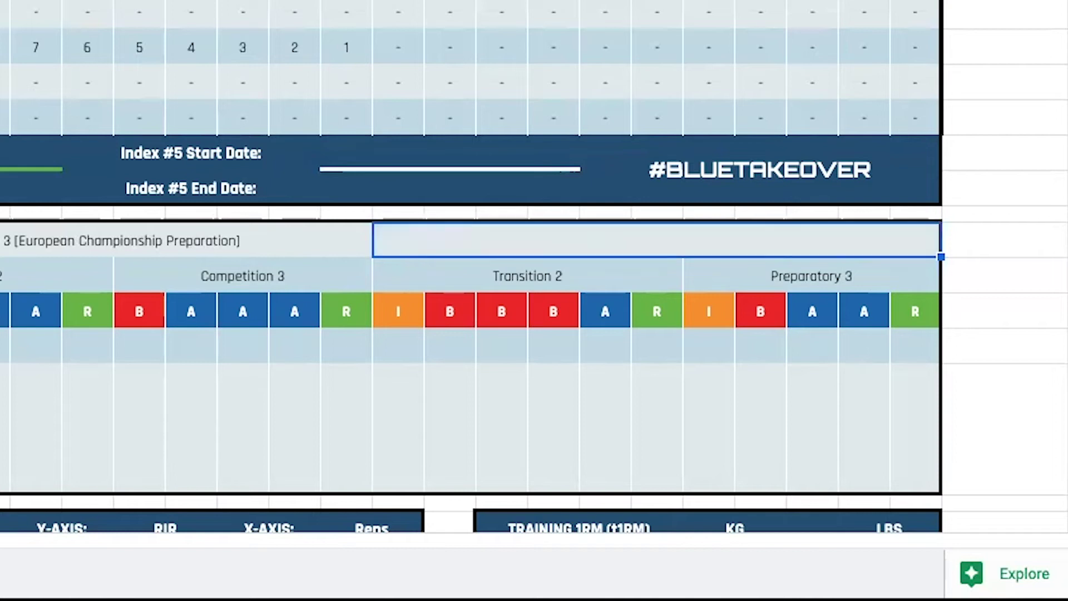
type("Macro")
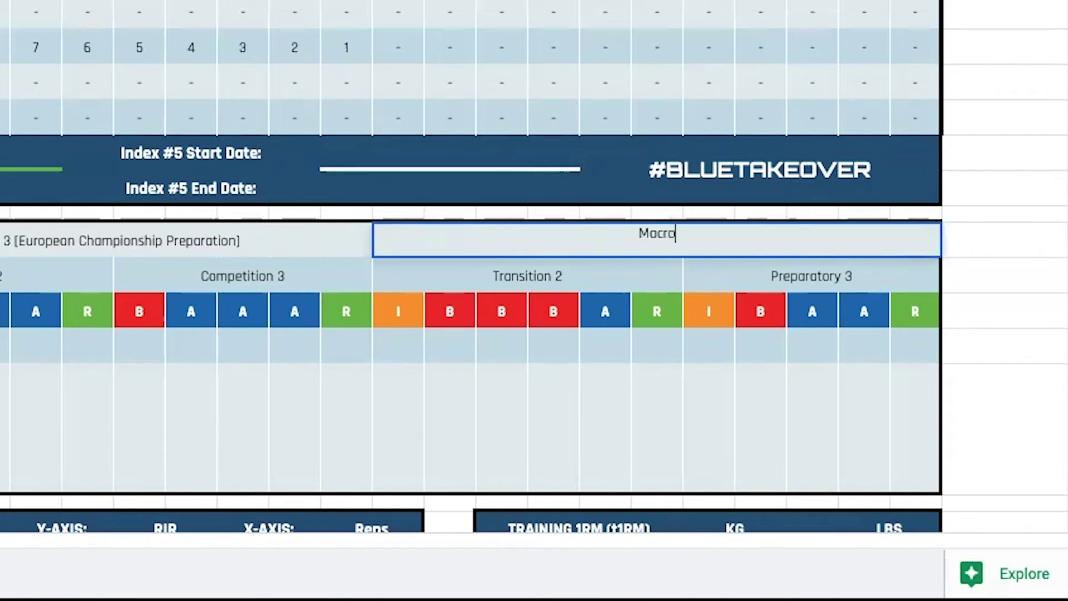
type("cycle 4 [Gene")
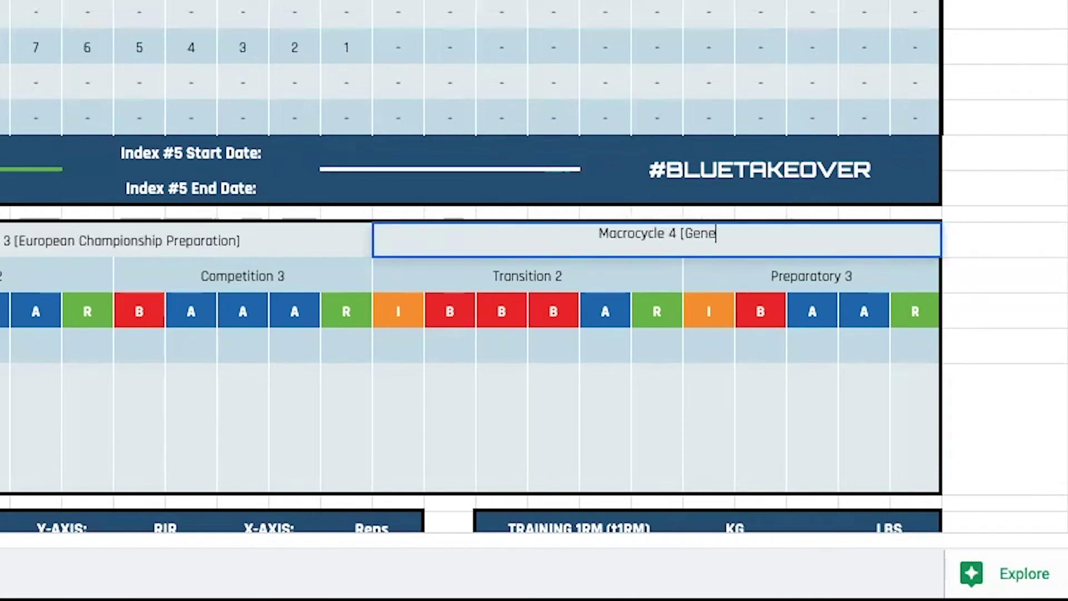
type("ral Preparation Period")
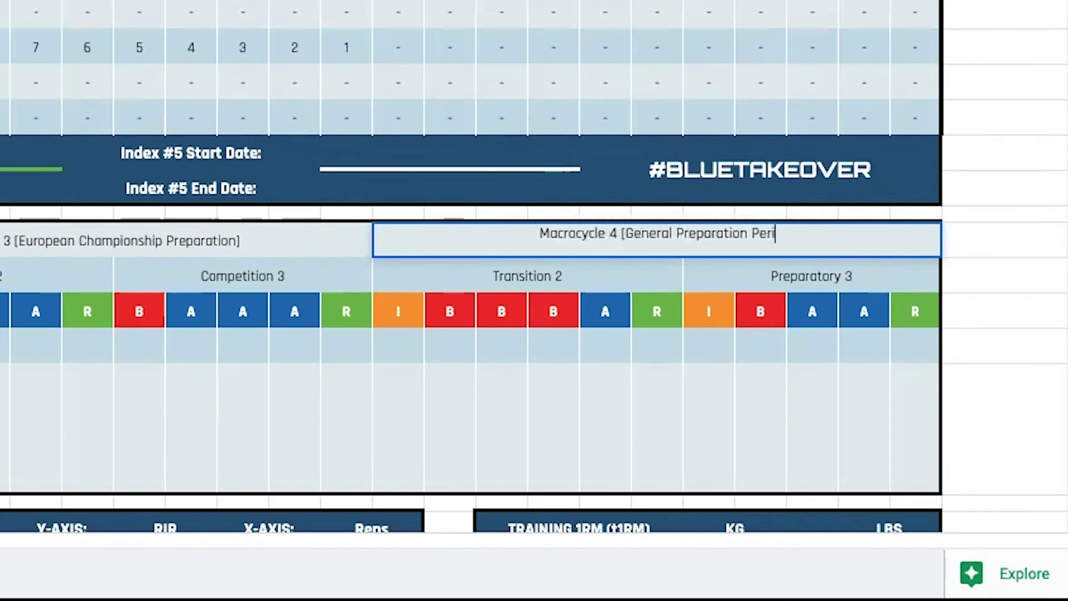
type("]")
key("Tab")
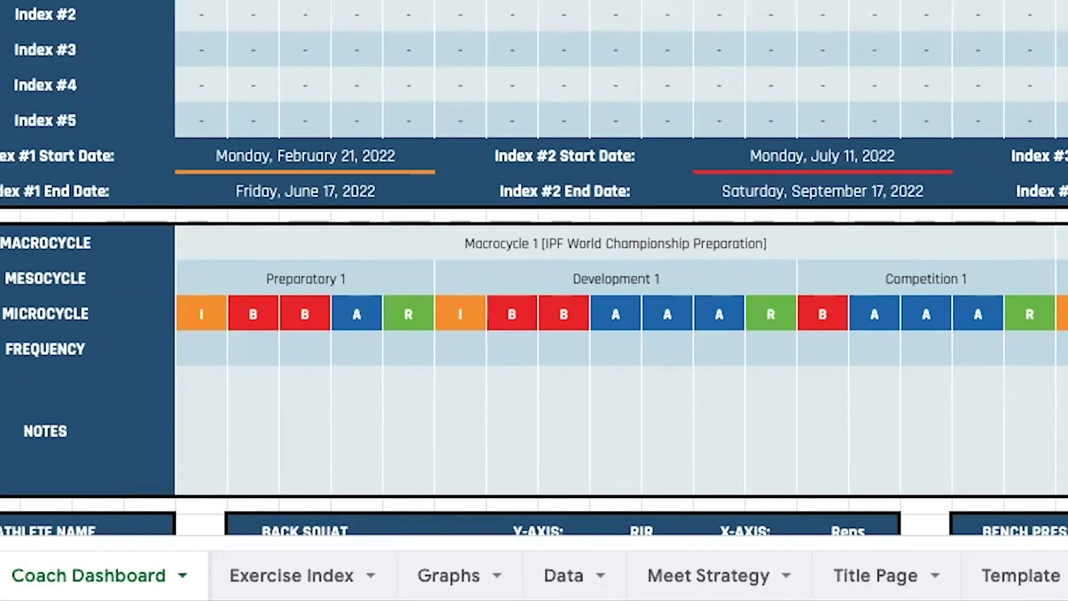
Step: Try merging the frequency cells under Preparatory 1 with the entry "S: 3x, B: 4x, D: 2x", and undo it
left_click(235, 342)
left_click(156, 350)
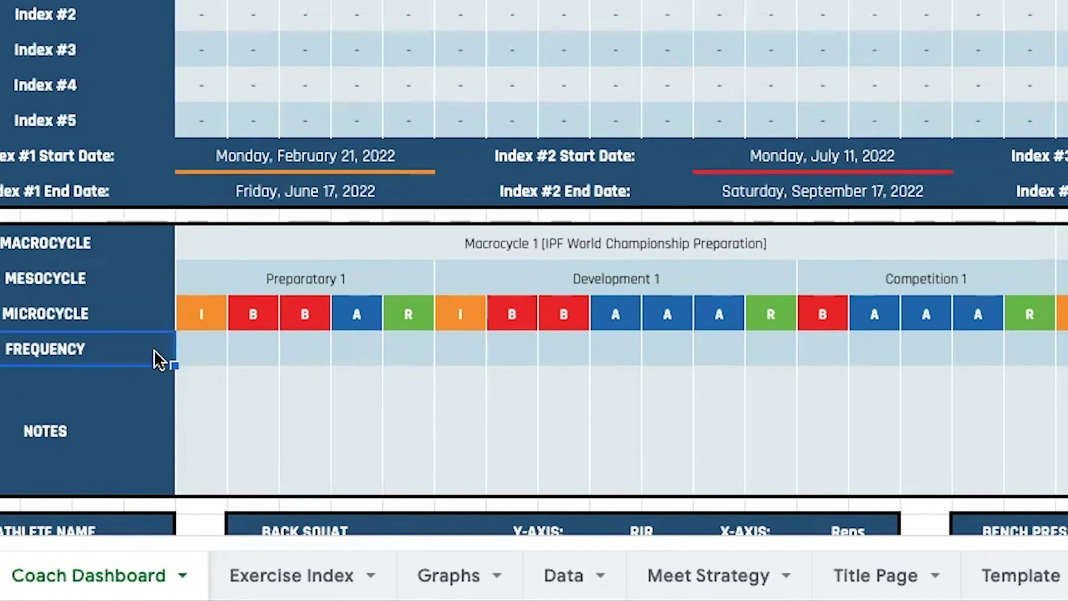
left_click_drag(222, 350, 415, 351)
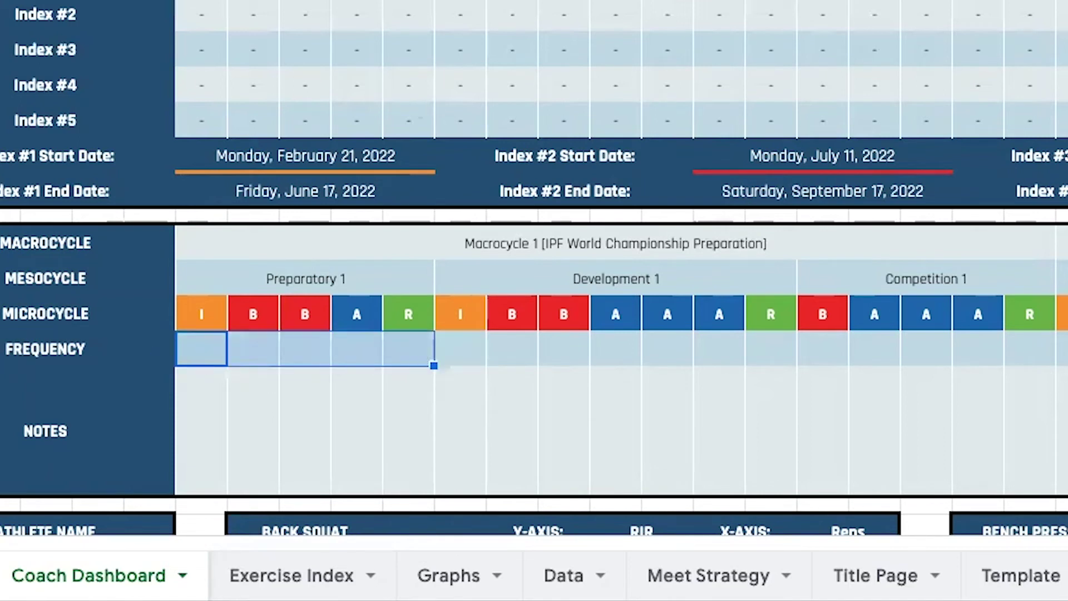
key("alt+o")
type("ma")
type("S: 3x, ")
type("B: 4x, #")
key("BackSpace")
type("D: 2x")
key("Return")
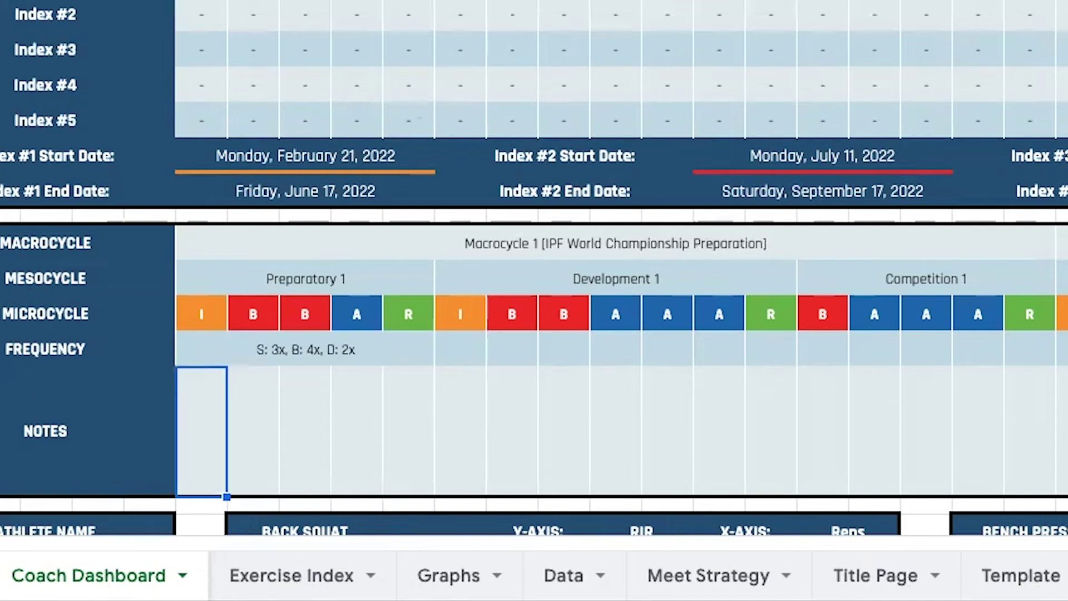
key("ctrl+z")
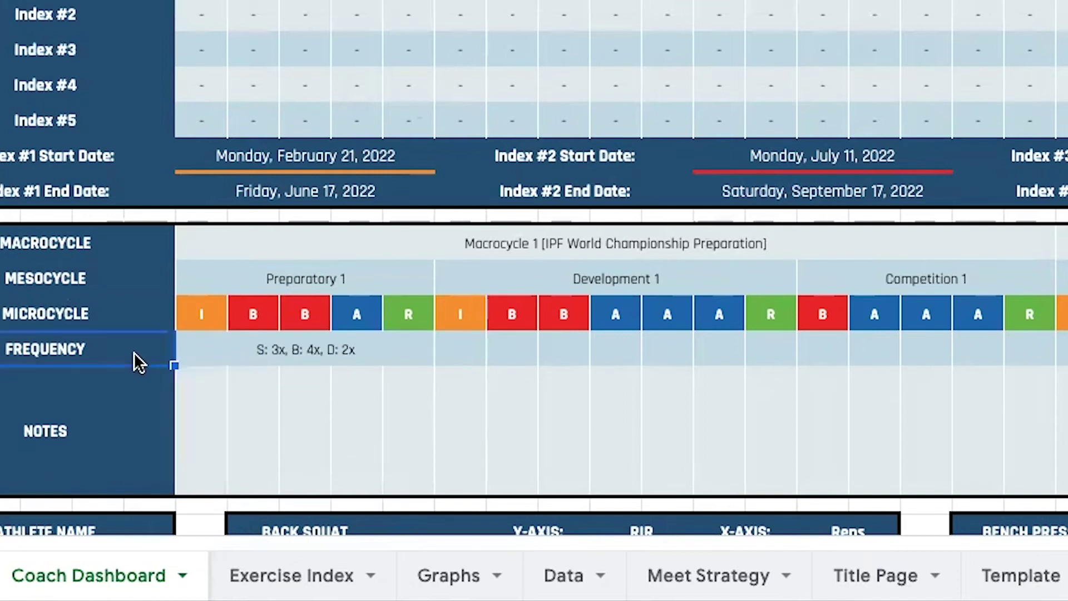
key("ctrl+z")
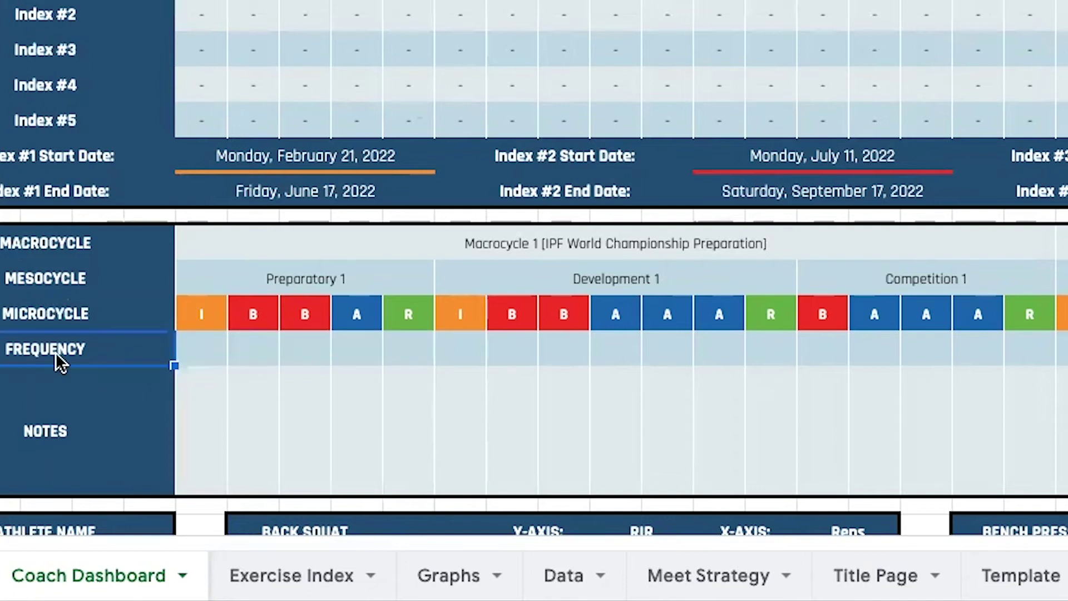
Step: Rename the FREQUENCY row heading to "SCHEME"
left_click(58, 358)
type("SCHEME")
key("Return")
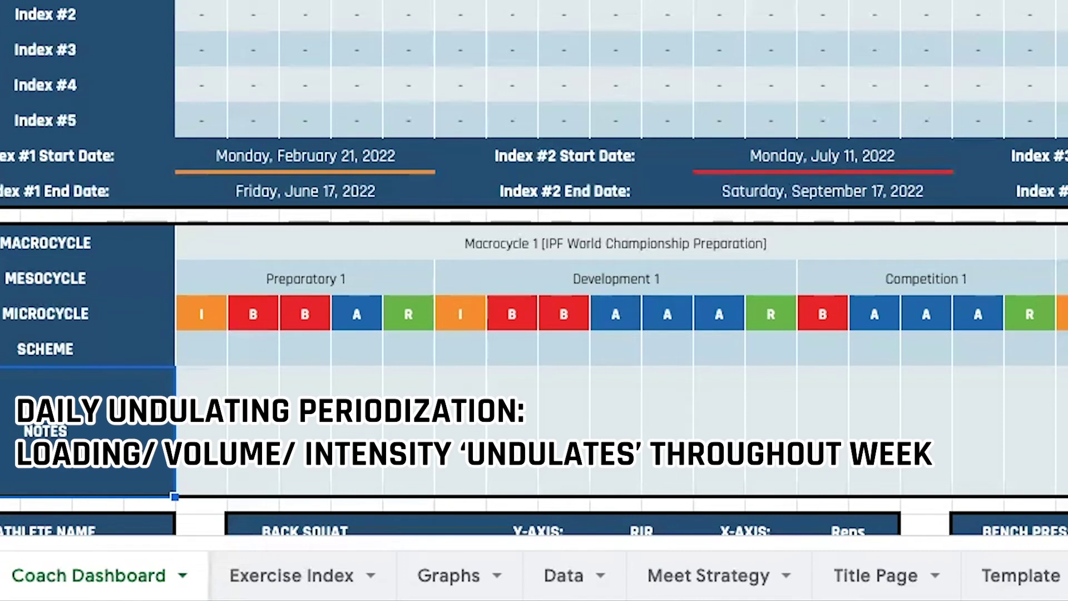
Step: Enter the scheme values 90, 92.5, 95 and 97.5 for weeks 13 to 16 of Competition 1
left_click(1028, 356)
left_click(977, 350)
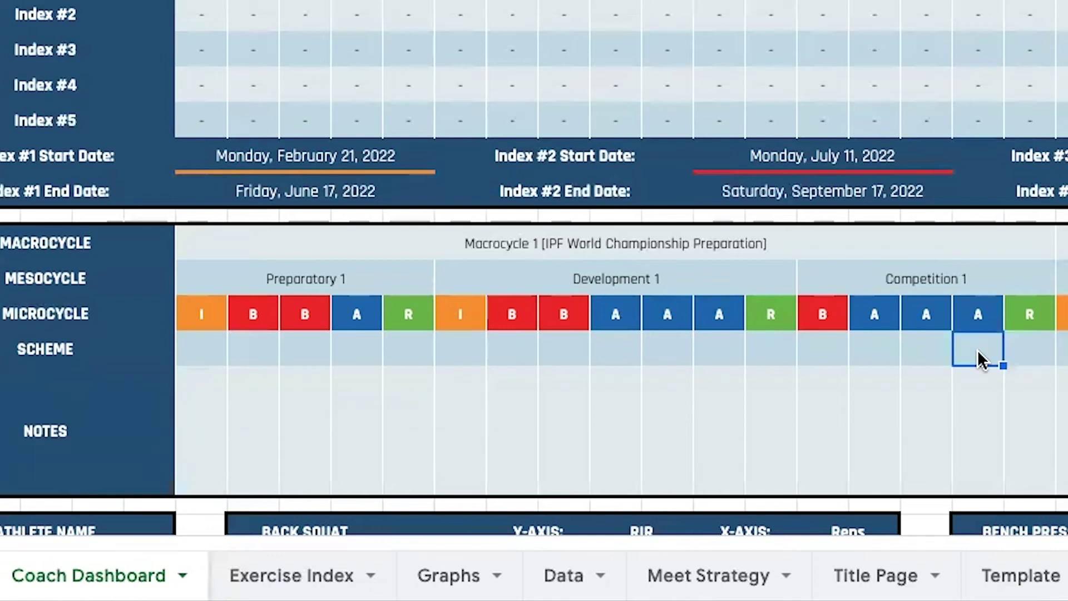
type("97.5")
key("Return")
left_click(945, 345)
type("95")
key("Return")
left_click(871, 349)
type("92.5")
key("Return")
left_click(816, 359)
type("90")
key("Return")
Step: Enter the scheme values 87.5, 90 and 90 for weeks 10 to 12 of Development 1
left_click(767, 355)
type("90")
key("Return")
left_click(725, 357)
type("87.5")
key("Return")
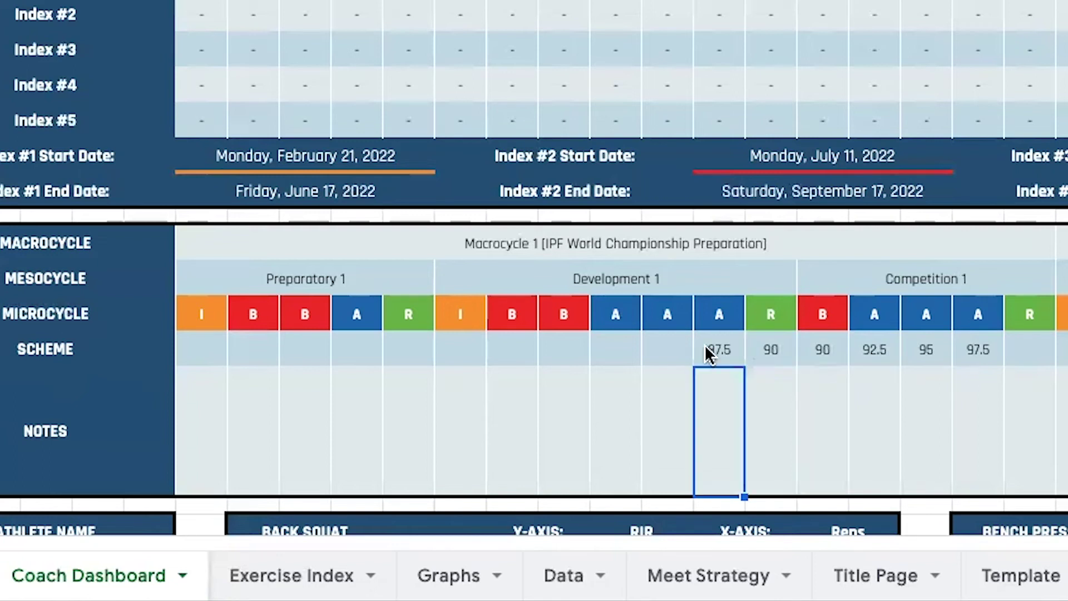
left_click(722, 346)
type("90")
key("Return")
left_click(679, 349)
type("87.5")
key("Return")
Step: Enter the scheme values 85, 85, 85 and 87.5 for weeks 6 to 9 of Development 1
left_click(619, 346)
type("90")
key("BackSpace")
key("BackSpace")
type("87.5")
key("Return")
left_click(579, 345)
type("85")
key("Return")
left_click(510, 346)
type("85")
key("Return")
left_click(457, 350)
type("85")
key("Return")
Step: Fill the Preparatory 1 scheme cells with 80 for weeks 1 to 3 and 82.5 for weeks 4 and 5
left_click(402, 351)
type("82.5")
key("Return")
left_click(195, 343)
left_click(365, 368)
left_click(356, 337)
type("82.5")
key("Return")
left_click(286, 349)
type("80")
key("Return")
left_click(248, 349)
type("80")
key("Return")
left_click(201, 344)
type("80")
key("Return")
Step: Set the scheme value of week 17, the last week of Competition 1, to 100
left_click(199, 352)
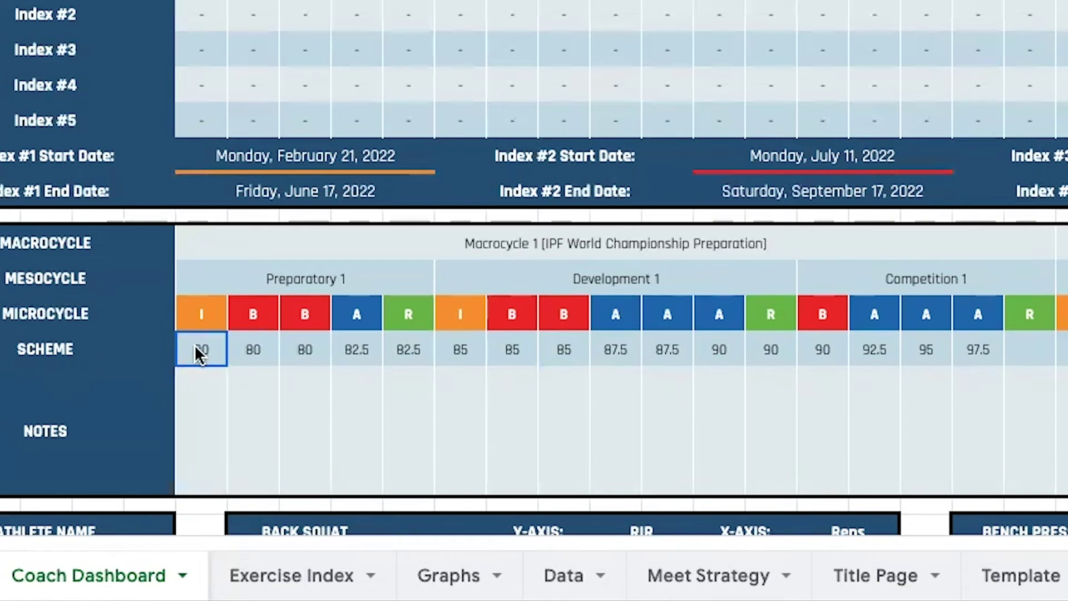
left_click_drag(197, 351, 996, 357)
left_click(1035, 368)
left_click(1031, 346)
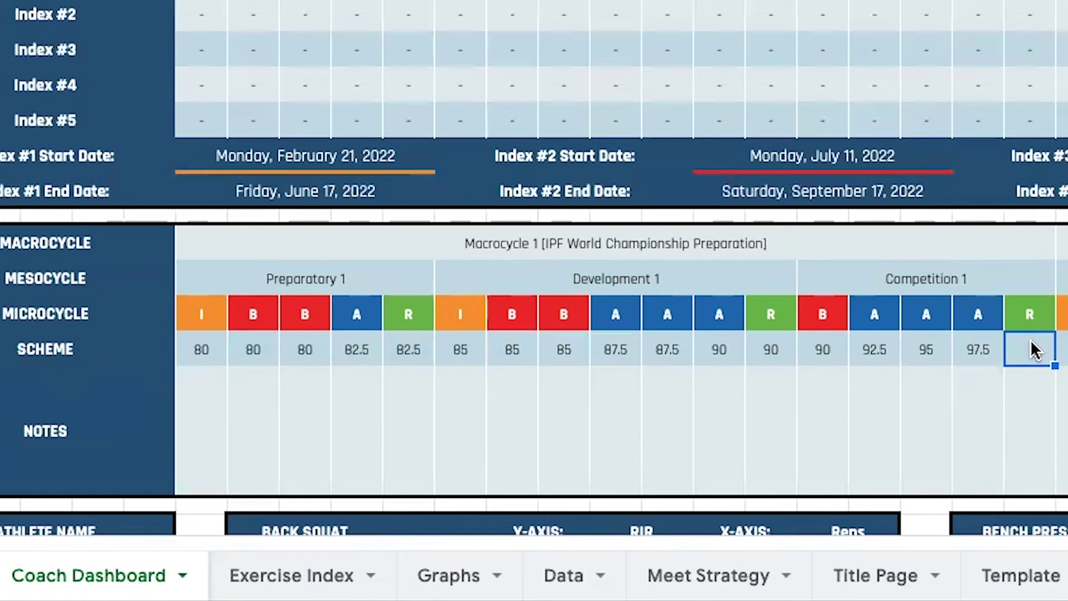
type("100")
key("Return")
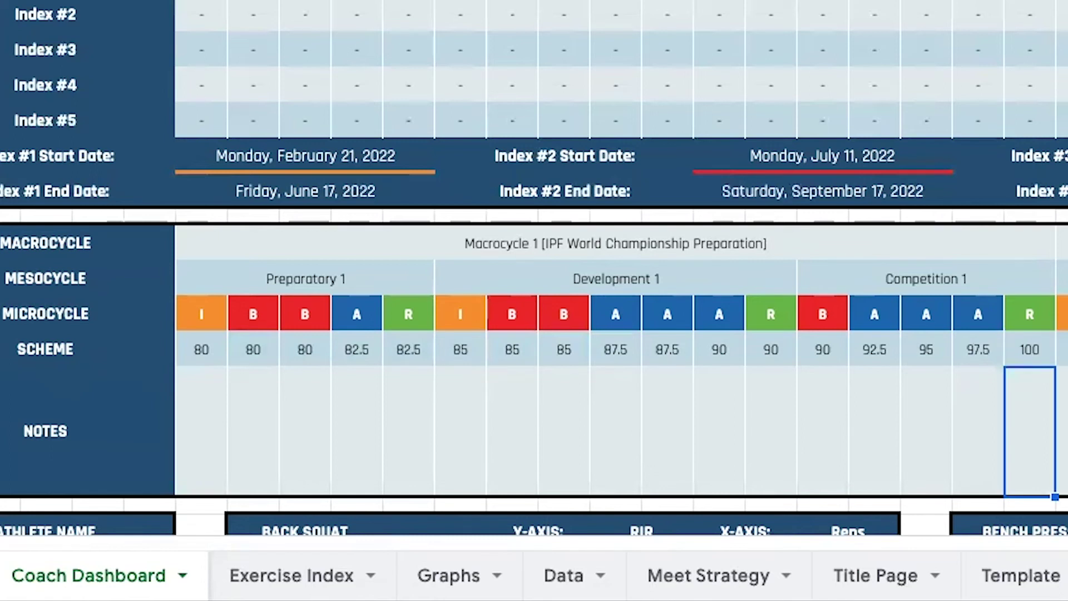
Step: Enter the scheme values 70, 75 and 80 for the Transition 1 weeks 18 to 20
left_click(1033, 350)
left_click(1067, 398)
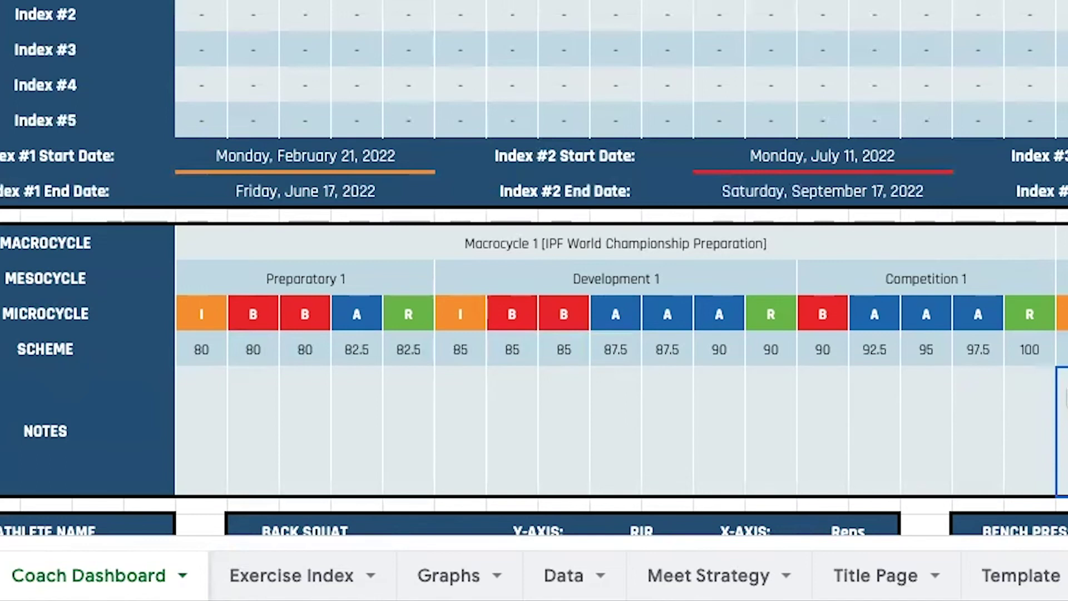
left_click(1064, 349)
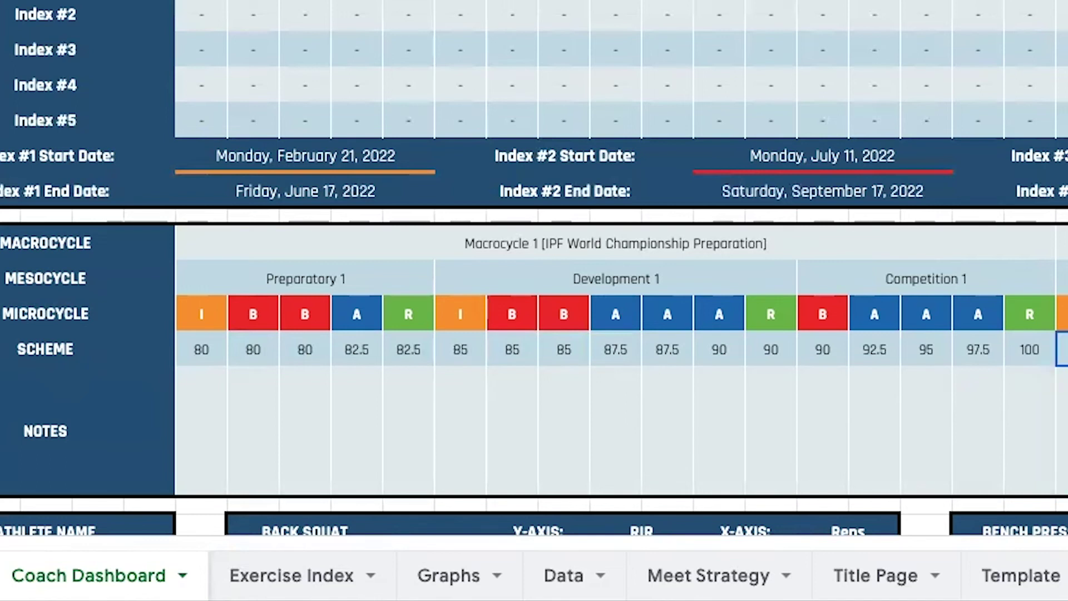
key("Right")
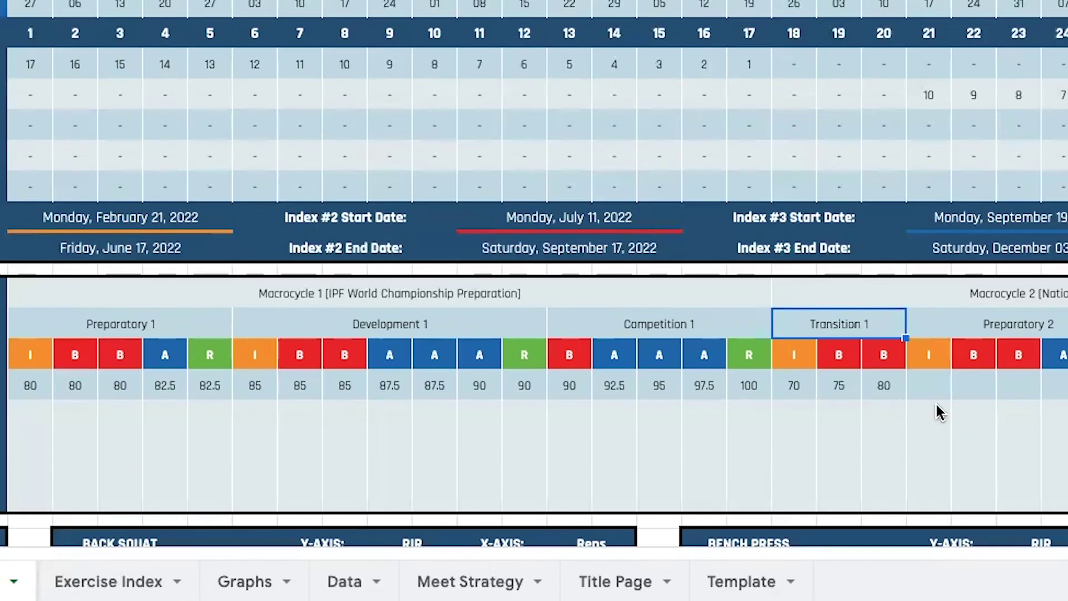
left_click(937, 412)
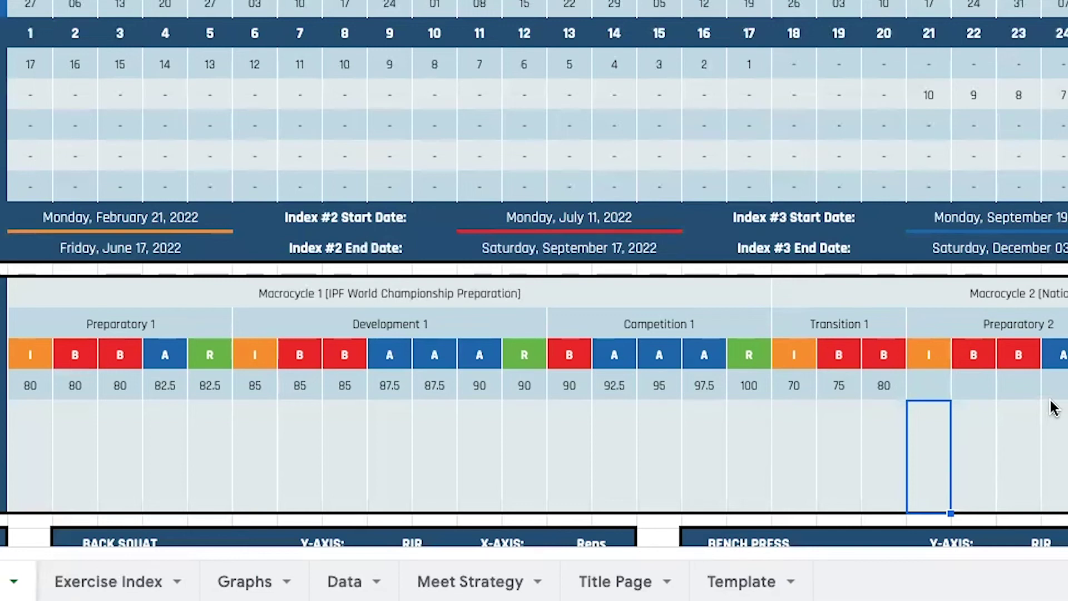
left_click(929, 388)
left_click_drag(21, 390, 518, 415)
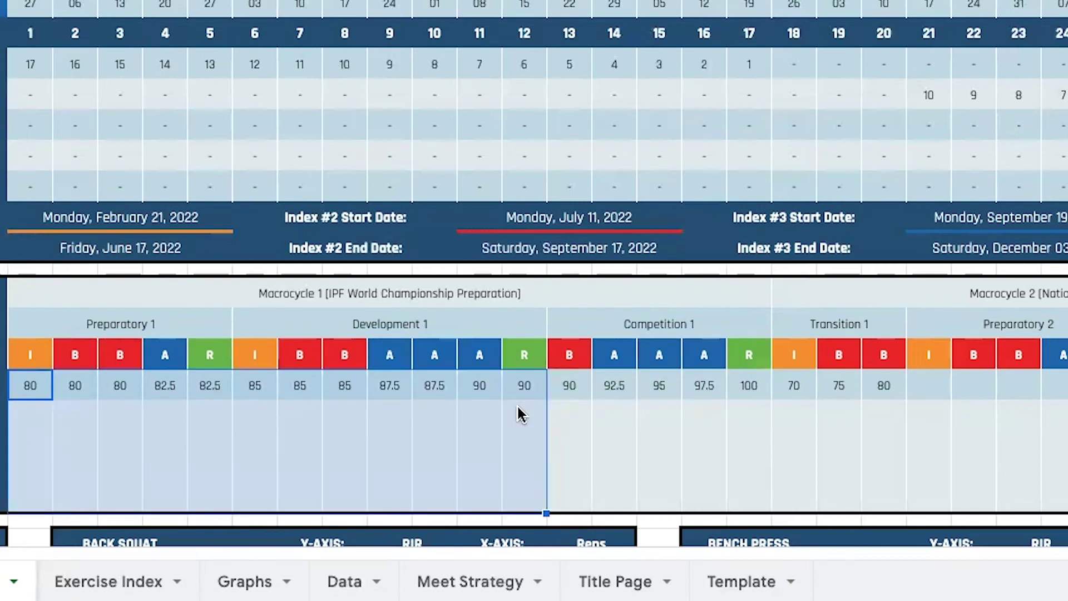
left_click(185, 349)
left_click(612, 357)
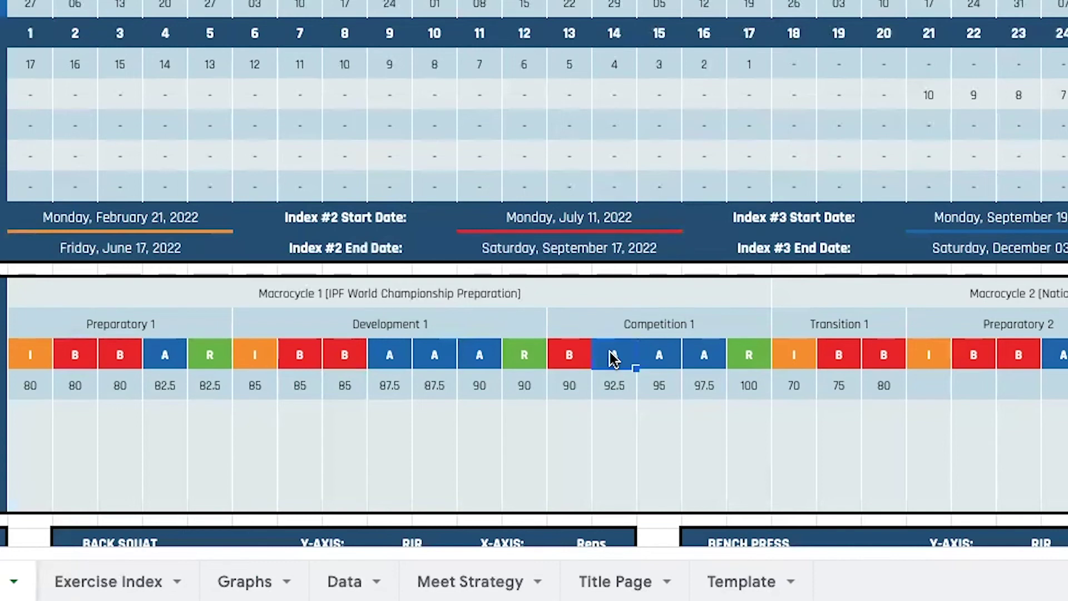
Step: Enter the scheme values 90, 92.5 and 95 for weeks 27 to 29 of Competition 2
left_click(920, 393)
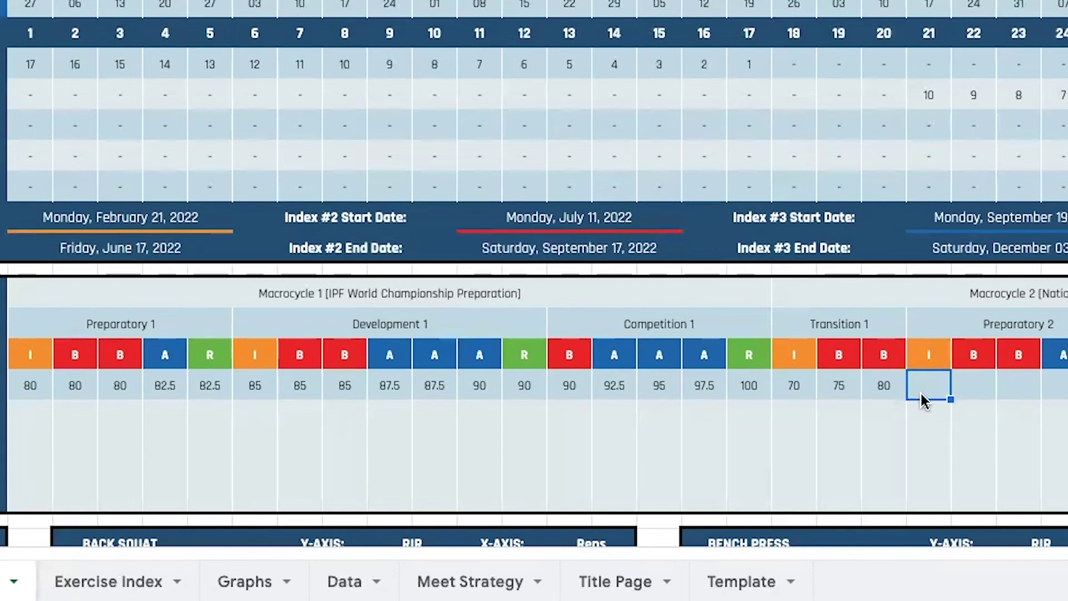
scroll(921, 397, "down", 1)
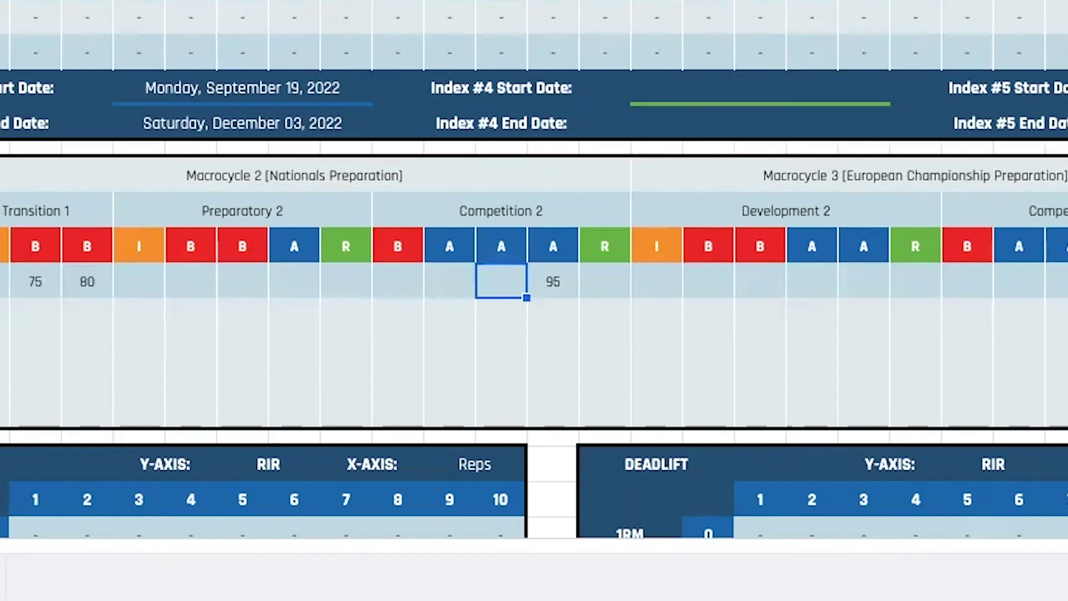
type("8")
type("2.5")
key("Return")
left_click(455, 295)
type("90")
key("Return")
Step: Change the microcycle of week 27 to B and set the scheme value of week 26 to 90
left_click(453, 236)
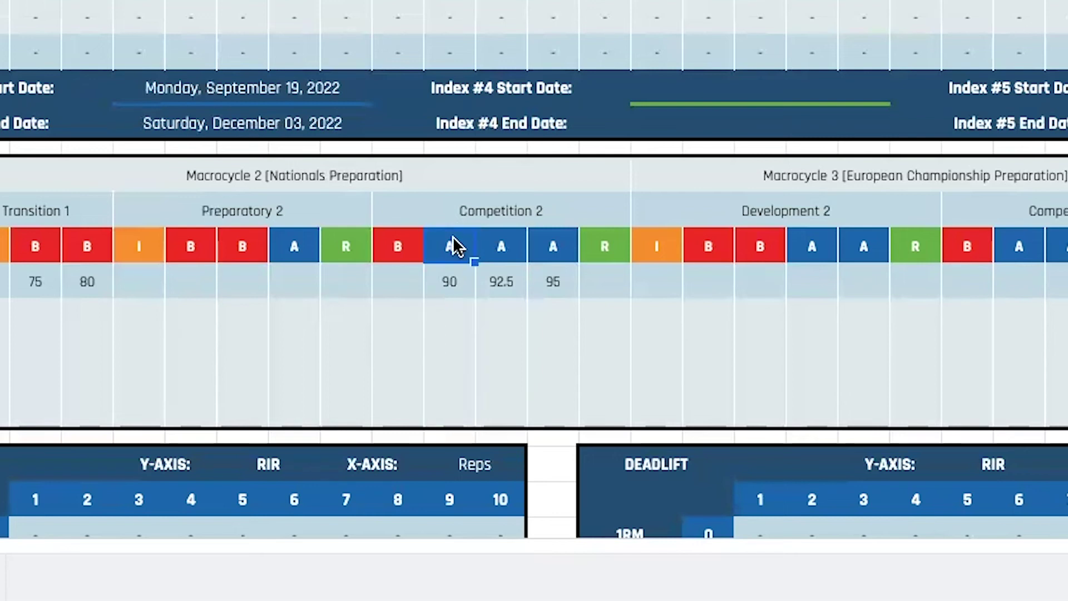
type("B")
key("Return")
left_click(390, 278)
type("90")
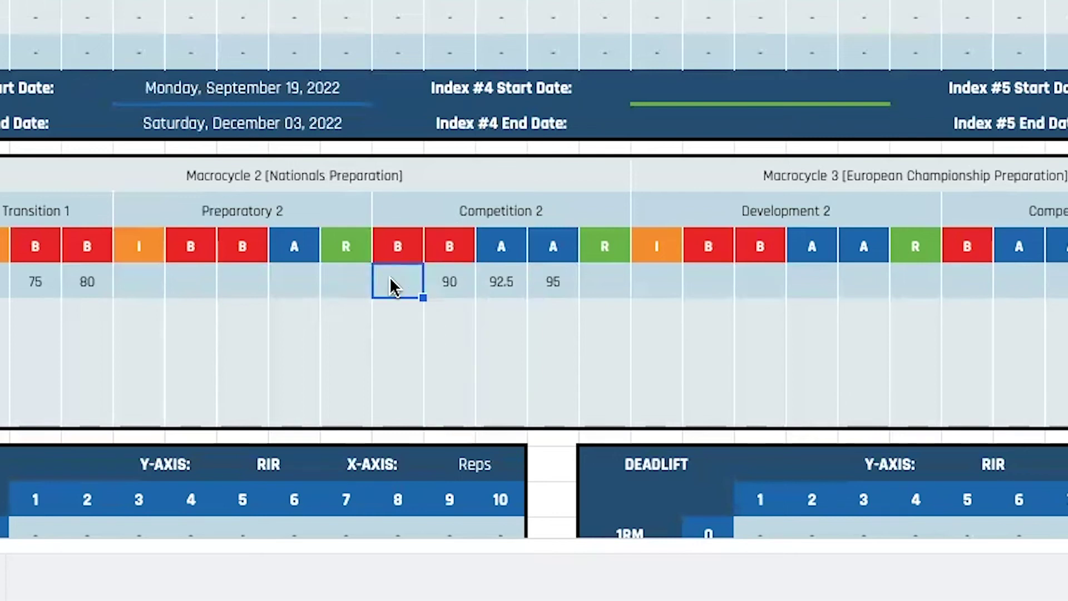
key("Return")
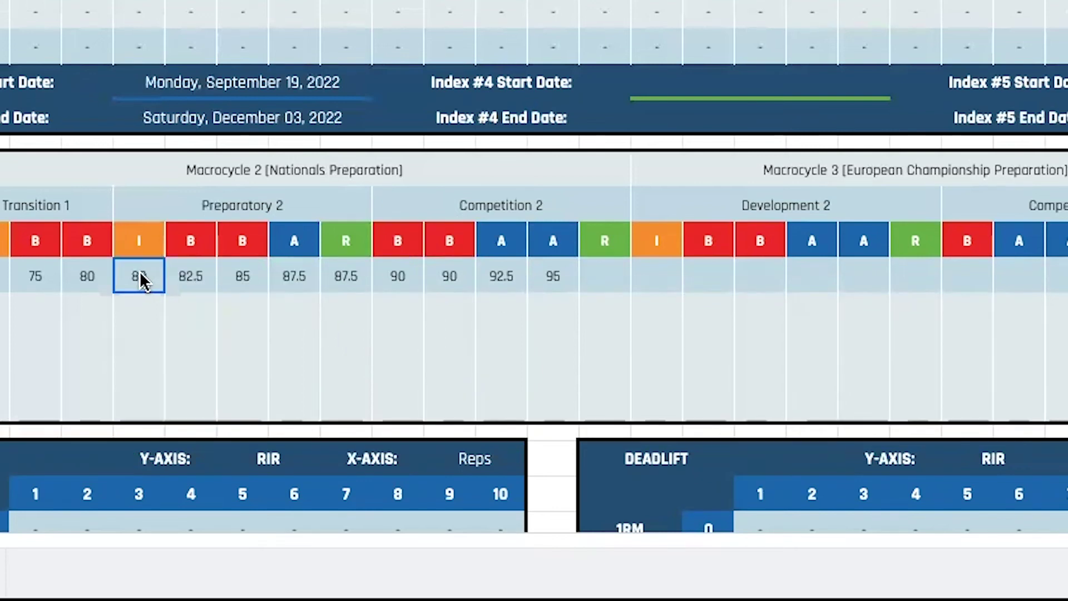
left_click_drag(139, 276, 358, 277)
left_click(274, 204)
left_click(281, 275)
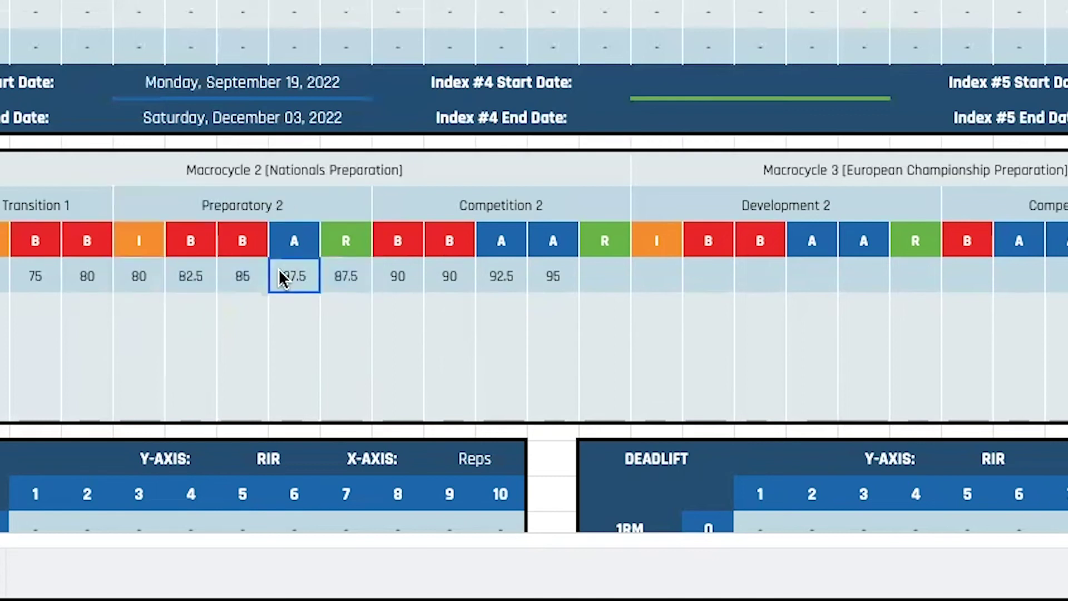
left_click(223, 209)
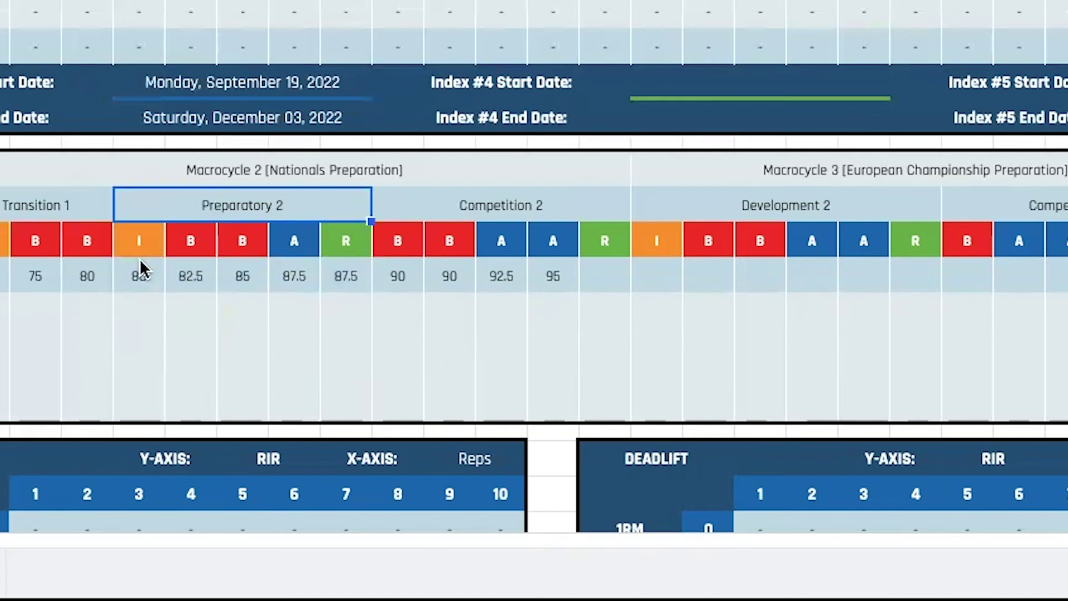
left_click(139, 276)
left_click_drag(190, 208, 186, 280)
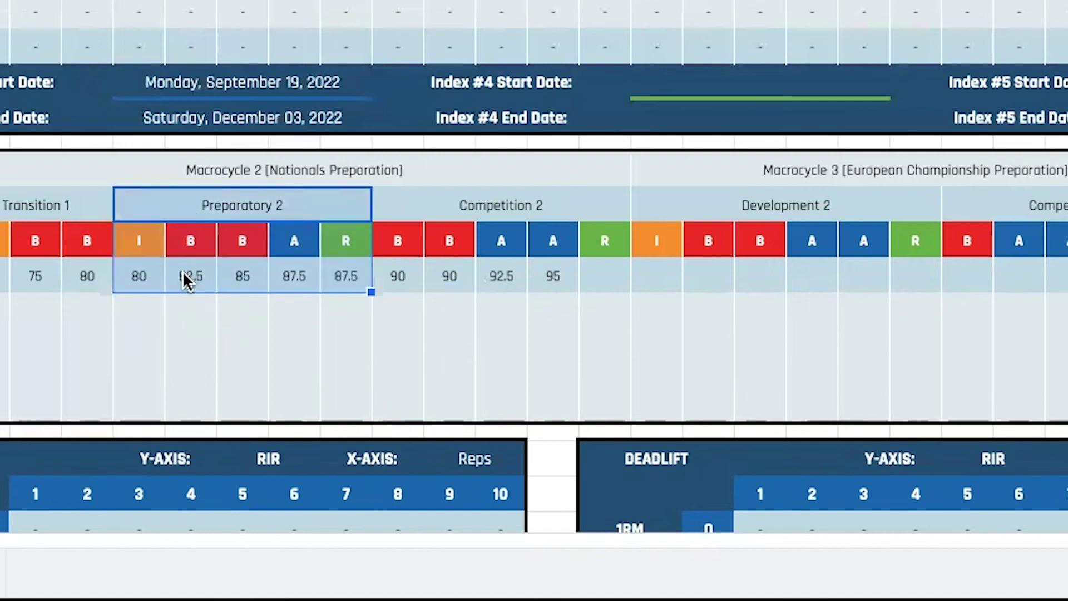
Step: Enter the scheme values 90, 92.5, 95, 97.5 and 100 for the Competition 3 weeks 37 to 41
left_click(617, 287)
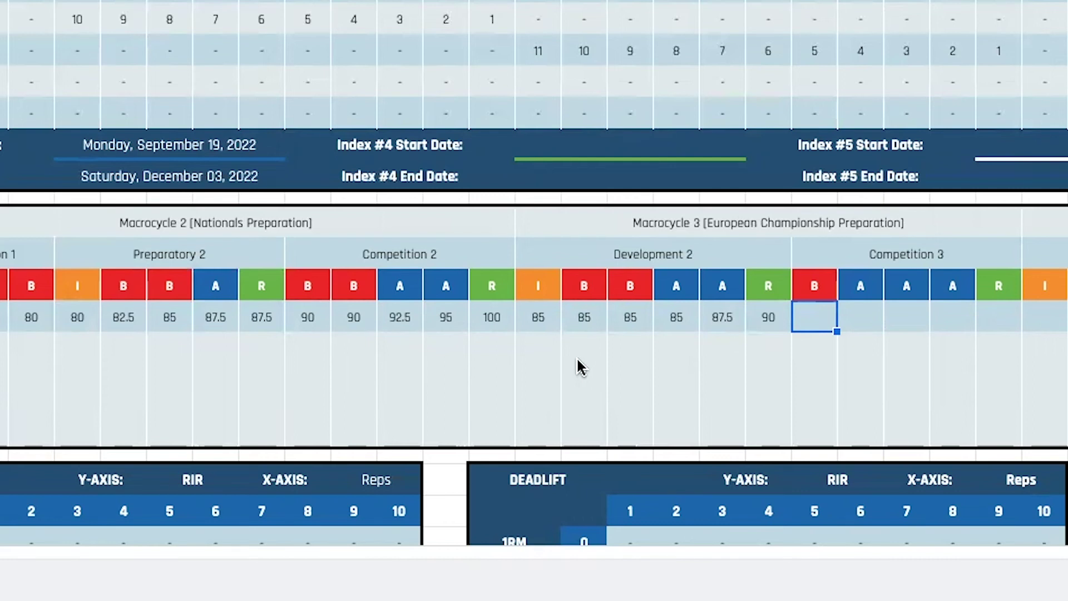
type("90")
key("Tab")
type("92.5")
key("Tab")
type("95")
key("Tab")
type("97.5")
key("Tab")
type("100")
key("Tab")
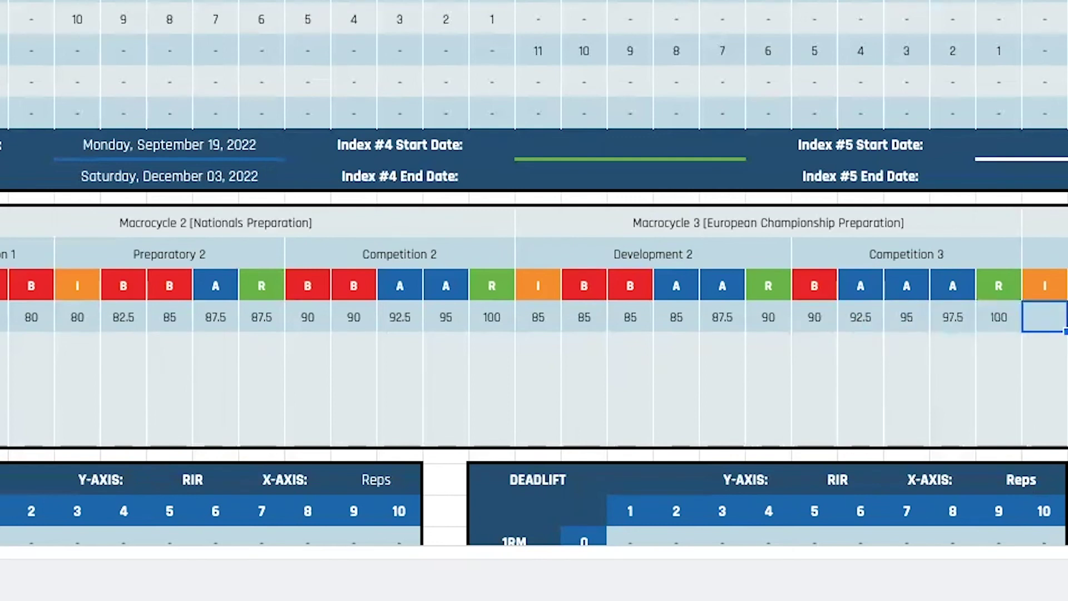
Step: Enter the scheme values 70, 75, 80, 80 and 80 for weeks 42 to 46 of Transition 2
type("70")
key("Tab")
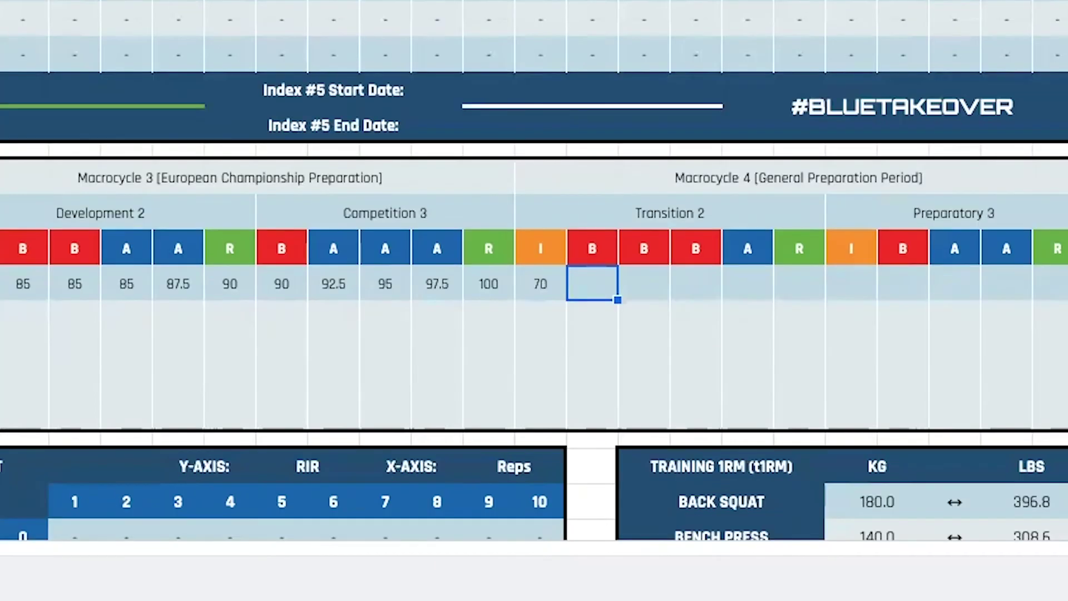
type("75")
key("Tab")
type("80")
key("Tab")
type("80")
key("Tab")
type("80")
key("Tab")
Step: Change the scheme values of weeks 45 and 46 to 82.5 and 85, and enter 85 for week 47
key("shift+Tab")
key("shift+Tab")
type("5")
key("Tab")
key("shift+Tab")
type("82.5")
key("Tab")
type("85")
key("Tab")
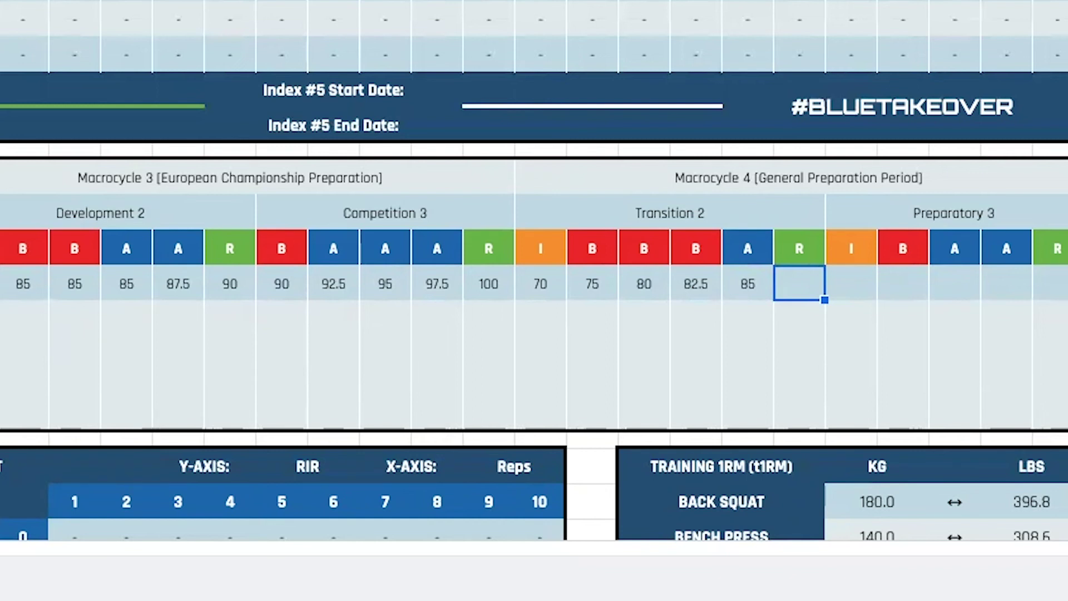
type("85")
key("Tab")
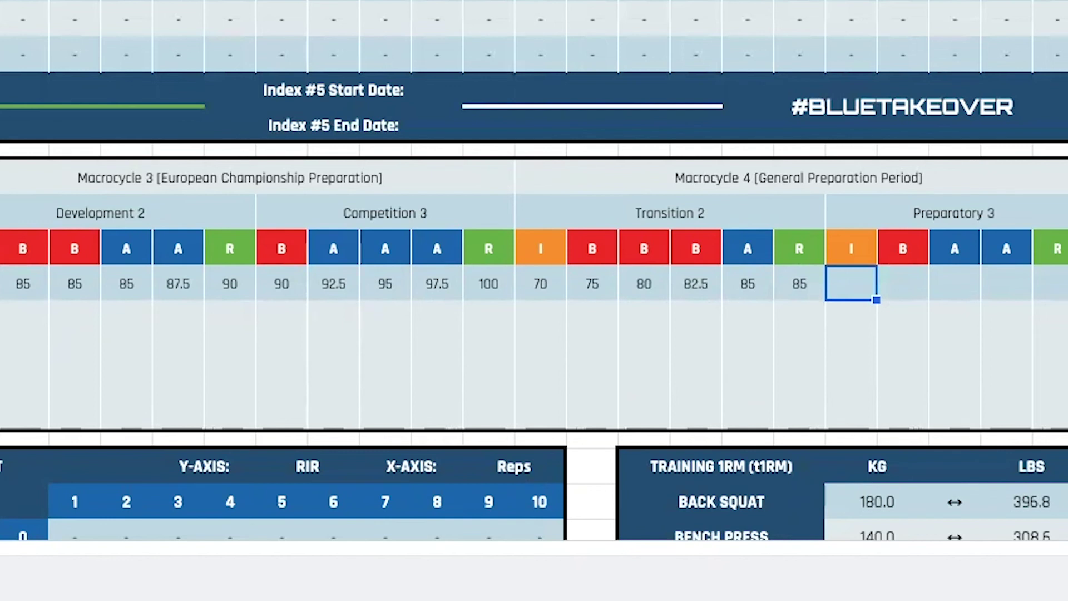
Step: Fill the Preparatory 3 scheme cells with 75 for weeks 48 to 51 and 77.5 for week 52
key("Tab")
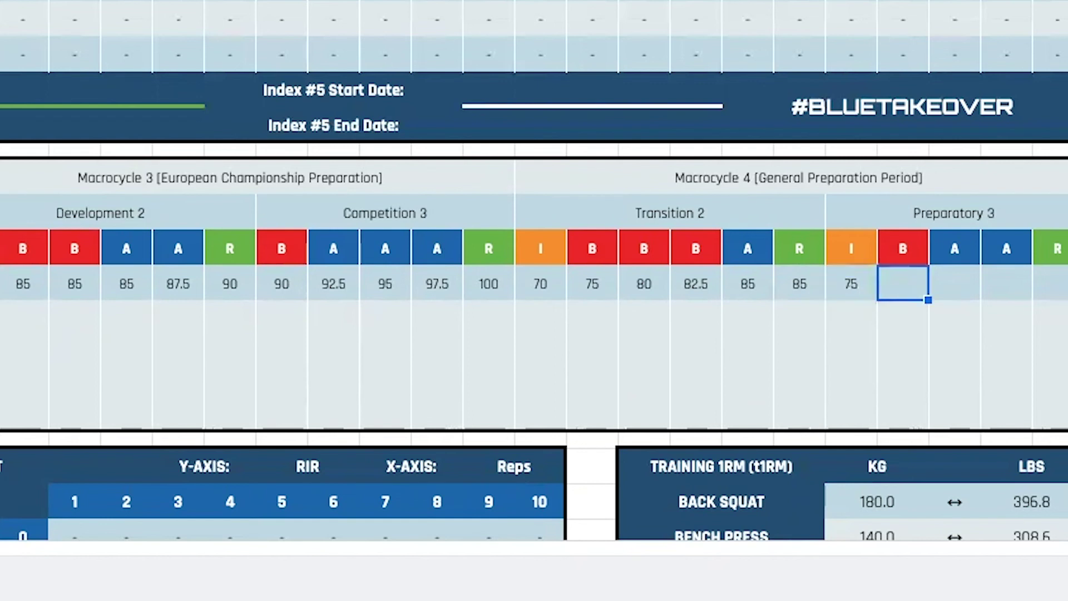
type("75")
key("Tab")
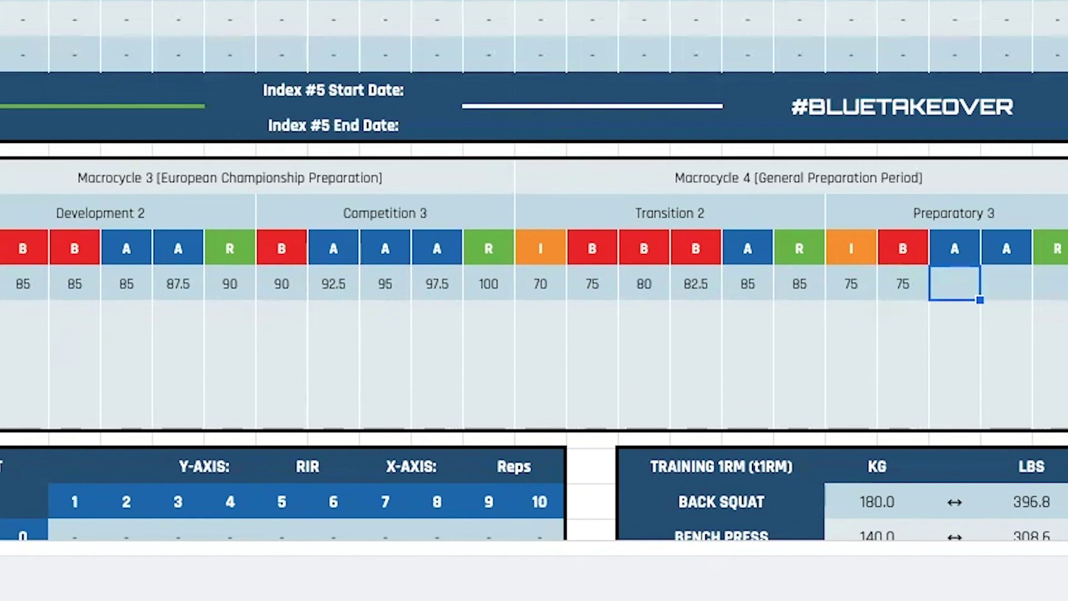
type("75")
key("Tab")
type("75")
key("Tab")
type("77.5")
key("Return")
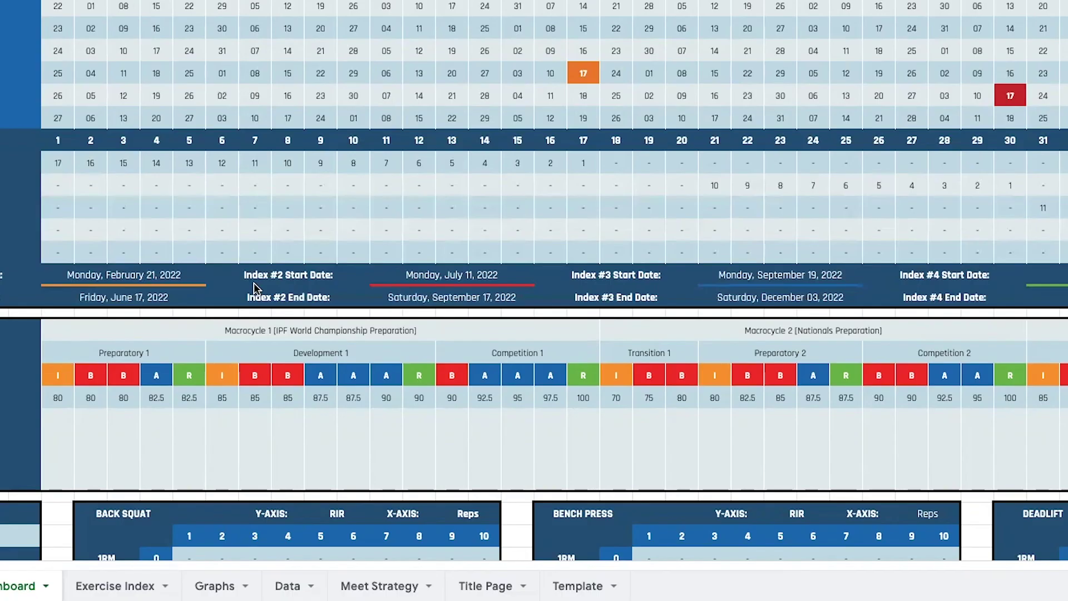
Step: Merge the notes cells into one block each under Preparatory 1, Development 1, Competition 1 and Transition 1
scroll(196, 364, "down", 1)
left_click(94, 454)
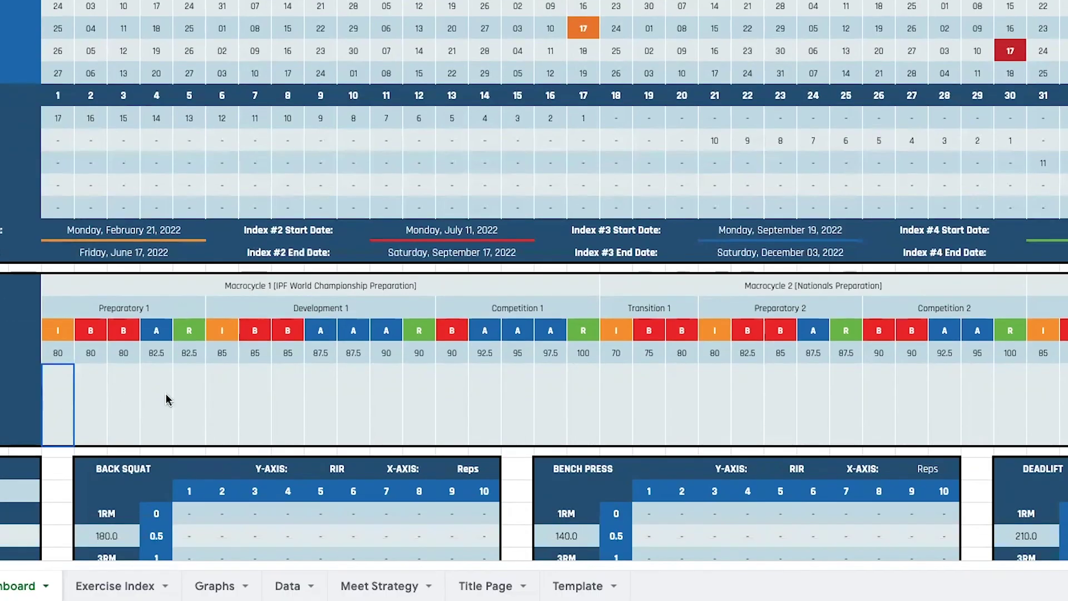
left_click(197, 400, "shift")
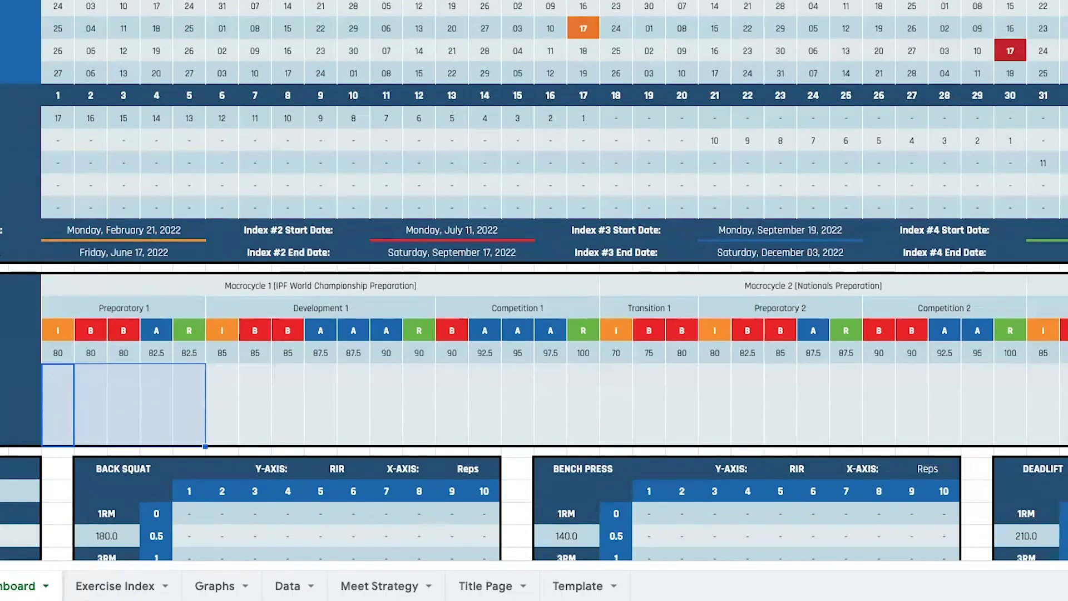
left_click_drag(222, 405, 591, 393)
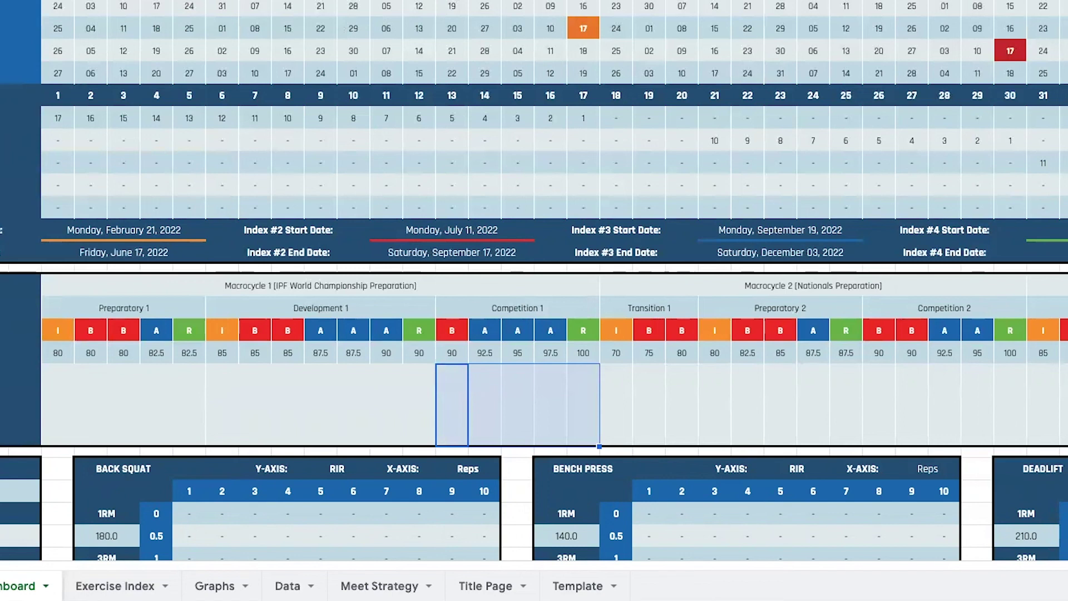
left_click(793, 1)
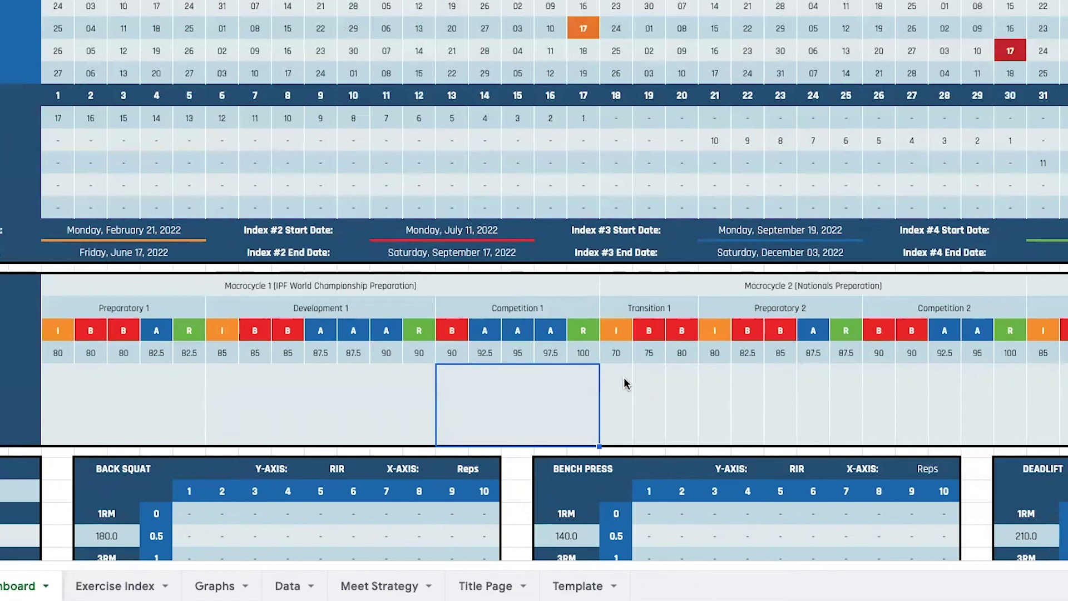
left_click_drag(618, 371, 691, 389)
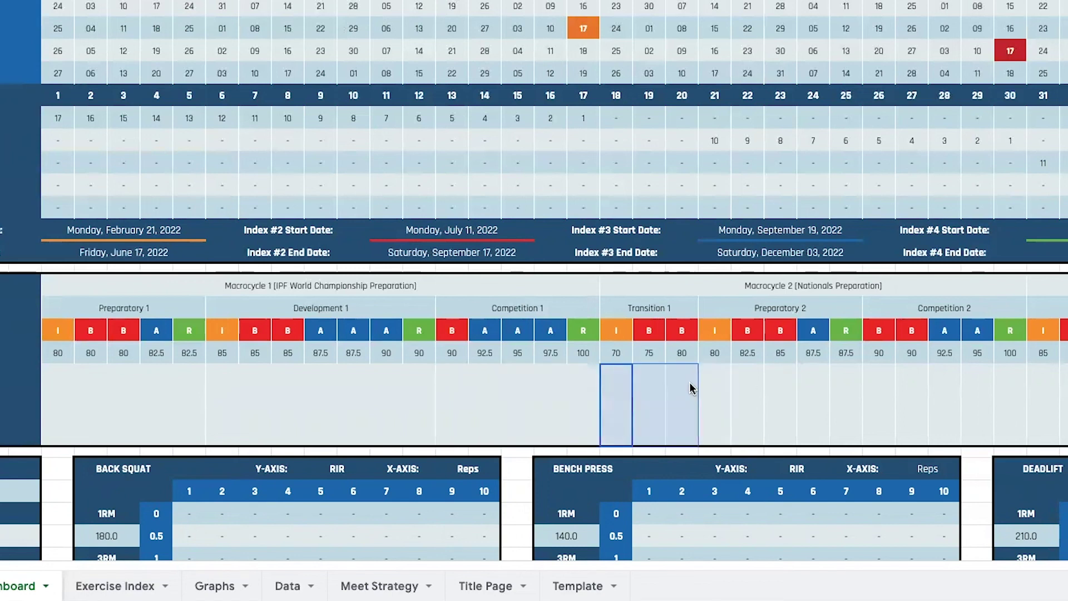
left_click(576, 271)
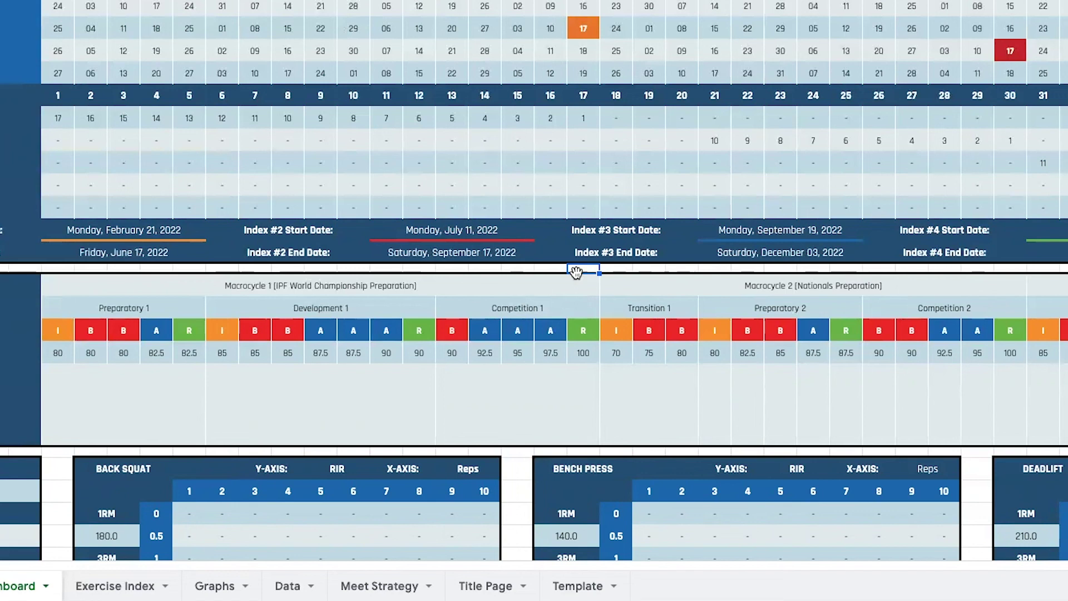
left_click(168, 336)
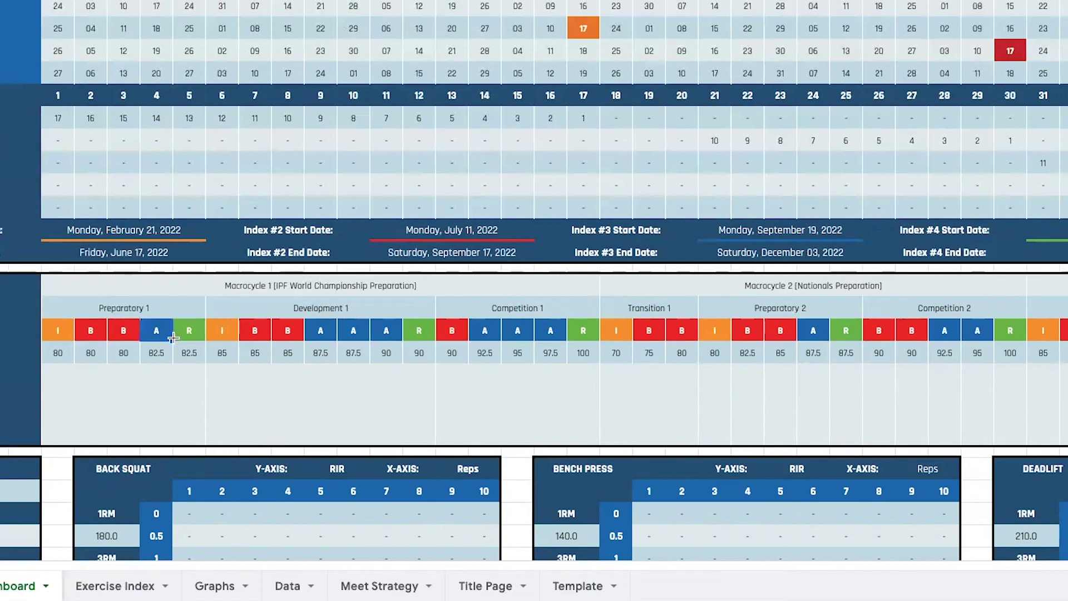